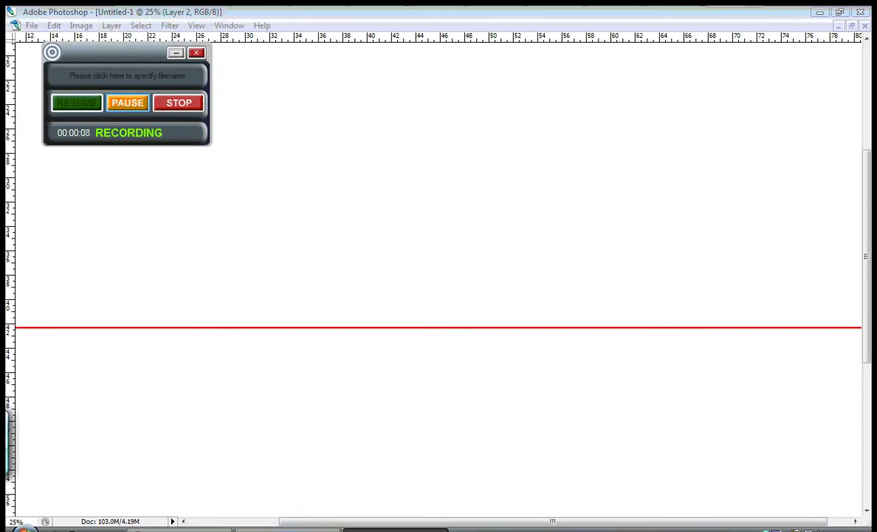
# Bring the drawing window forward and zoom the canvas to 50% with all palettes hidden
pyautogui.click(288, 529)
pyautogui.press('Tab')
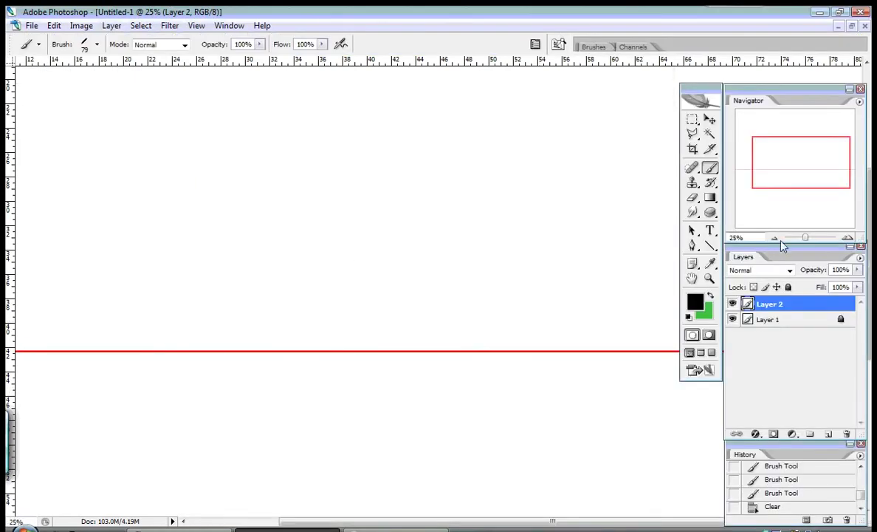
pyautogui.click(847, 239)
pyautogui.click(846, 239)
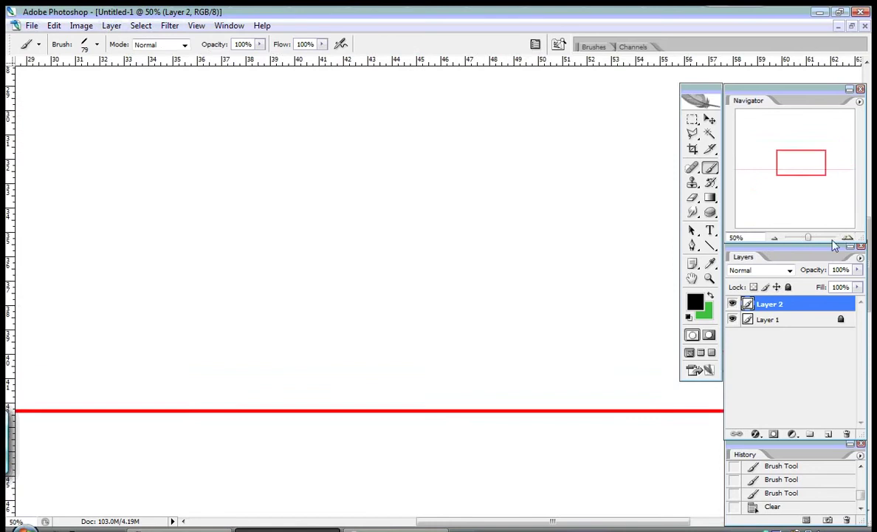
pyautogui.press('Tab')
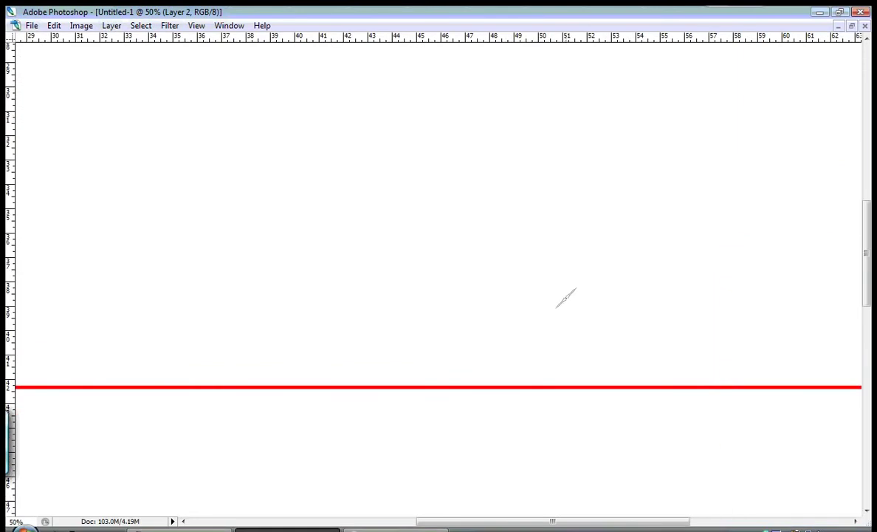
# Brush the Fa's head loop, curved tail on the baseline, and diamond dot
pyautogui.moveTo(578, 301)
pyautogui.mouseDown()
pyautogui.moveTo(520, 304)
pyautogui.moveTo(568, 255)
pyautogui.moveTo(580, 309)
pyautogui.moveTo(492, 349)
pyautogui.moveTo(311, 341)
pyautogui.moveTo(275, 329)
pyautogui.moveTo(323, 272)
pyautogui.mouseUp()
pyautogui.moveTo(525, 203); pyautogui.dragTo(542, 220)
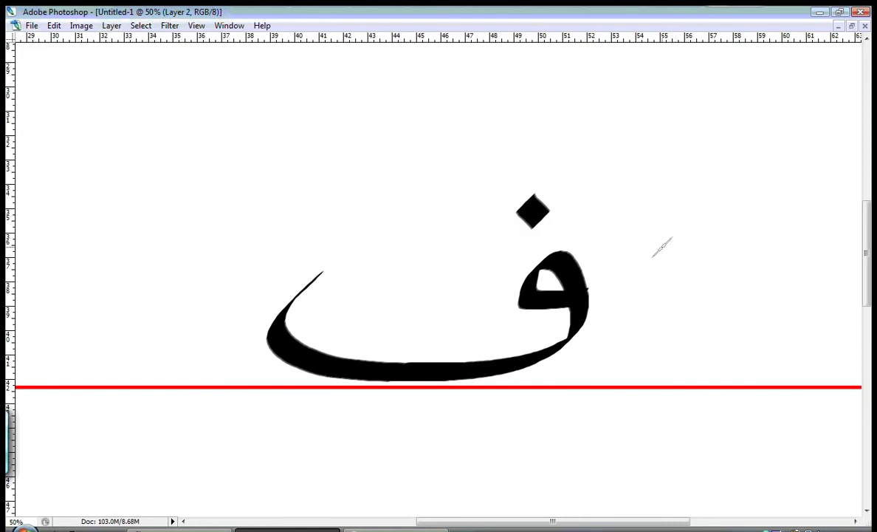
pyautogui.press('Tab')
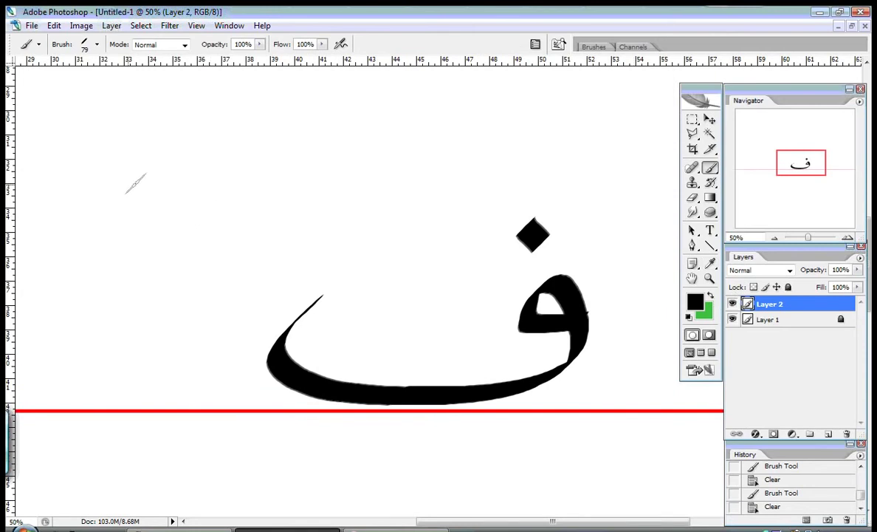
# Sketch a Latin F beside the Fa, then undo it and hide the palettes
pyautogui.moveTo(203, 163)
pyautogui.mouseDown()
pyautogui.moveTo(81, 194)
pyautogui.moveTo(67, 377)
pyautogui.mouseUp()
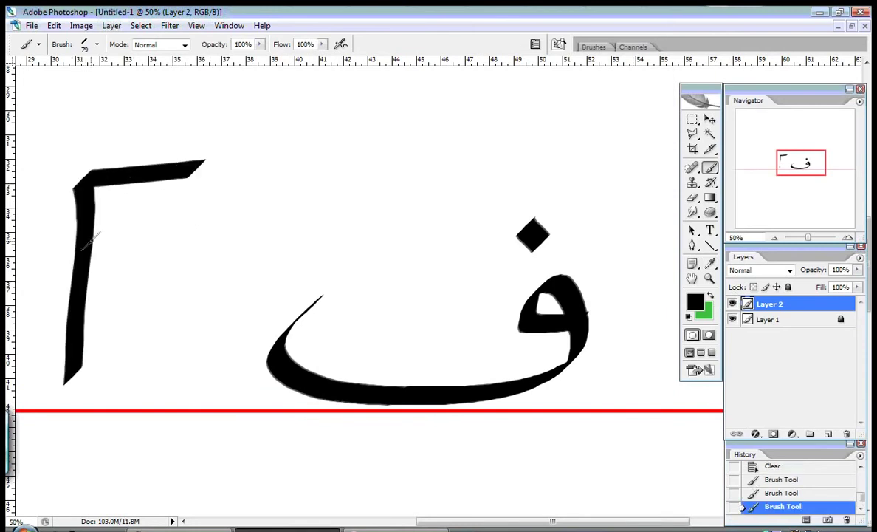
pyautogui.moveTo(91, 240); pyautogui.dragTo(174, 216)
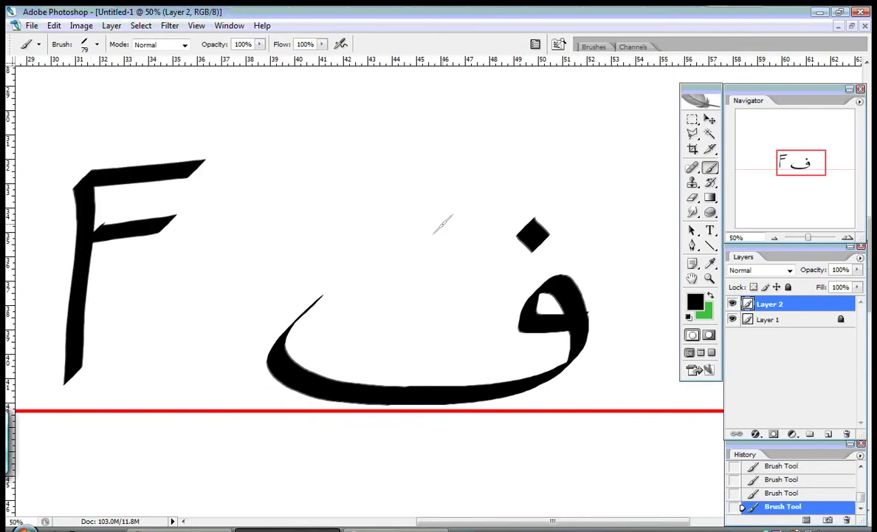
pyautogui.hotkey('ctrl', 'alt', 'z')
pyautogui.hotkey('ctrl', 'alt', 'z')
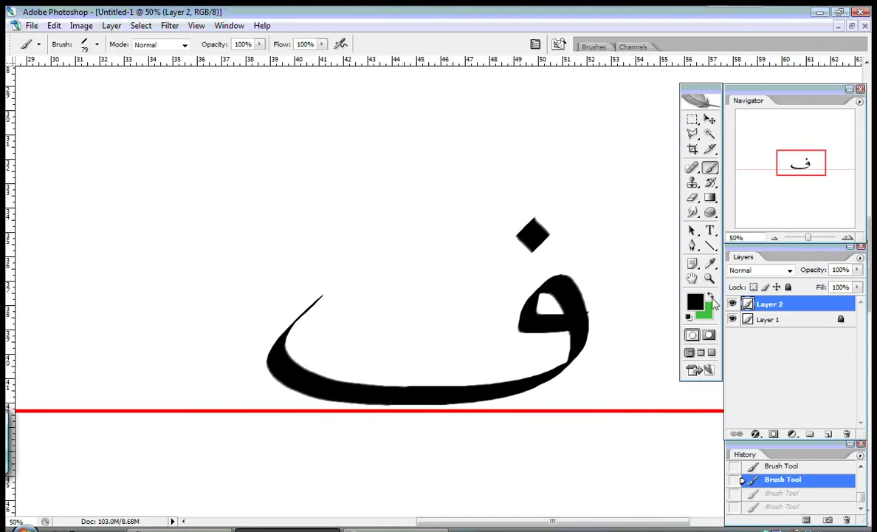
pyautogui.press('Tab')
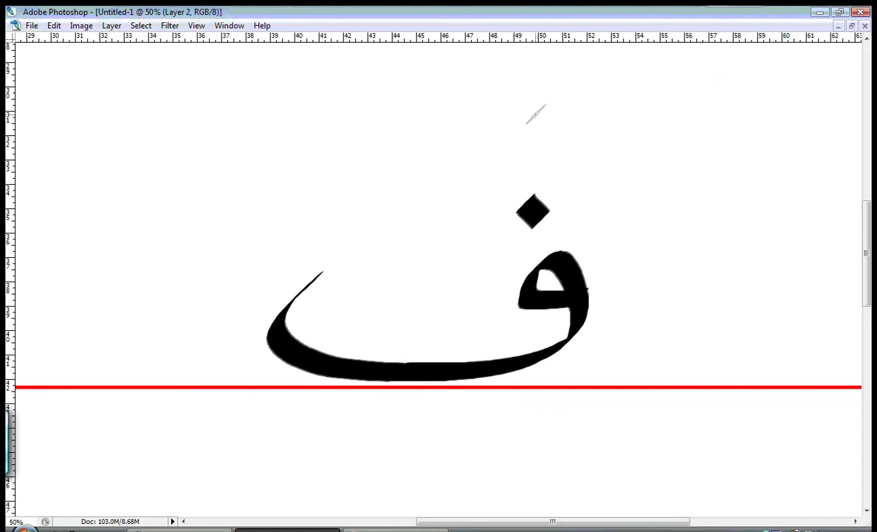
pyautogui.moveTo(546, 115); pyautogui.dragTo(403, 162)
pyautogui.hotkey('ctrl', 'z')
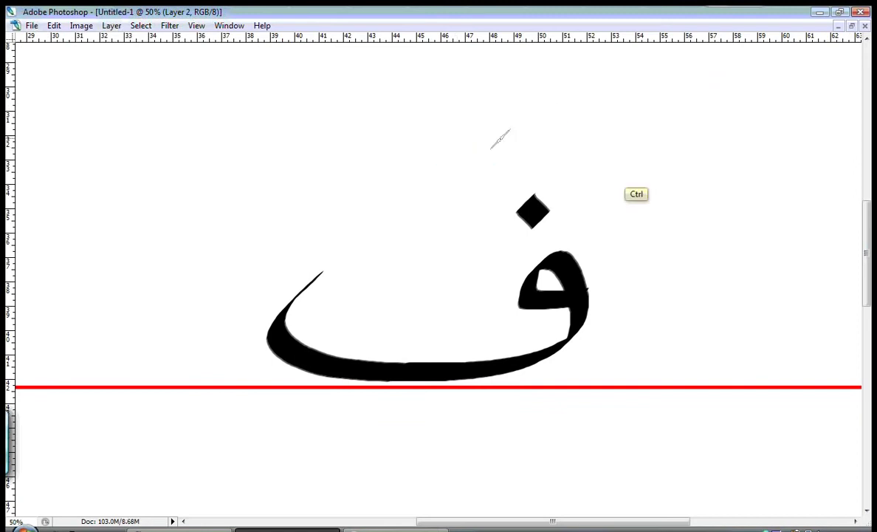
pyautogui.moveTo(561, 100); pyautogui.dragTo(424, 189)
pyautogui.hotkey('ctrl', 'z')
pyautogui.moveTo(587, 401); pyautogui.dragTo(405, 493)
pyautogui.hotkey('ctrl', 'z')
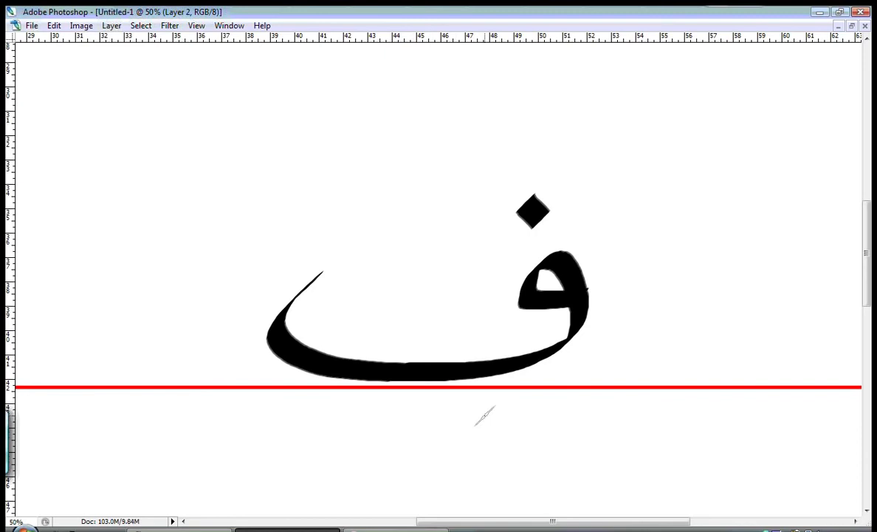
pyautogui.moveTo(596, 110); pyautogui.dragTo(435, 169)
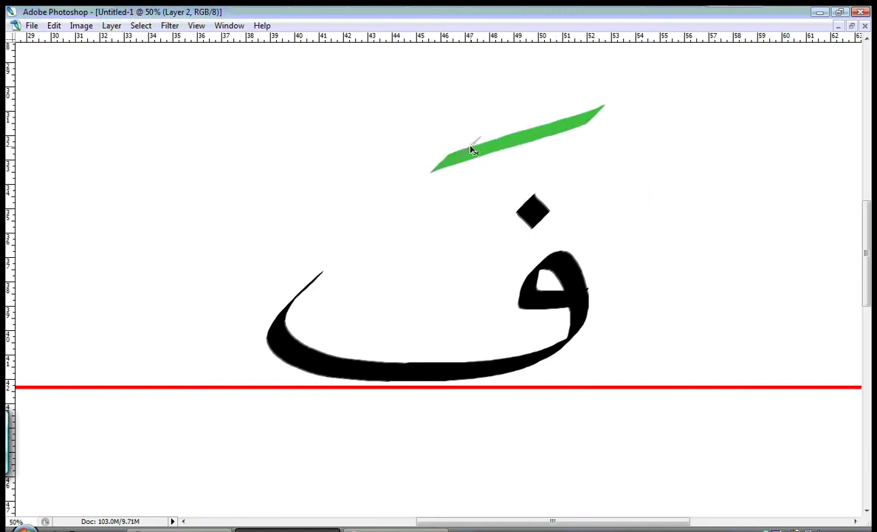
pyautogui.hotkey('ctrl', 'z')
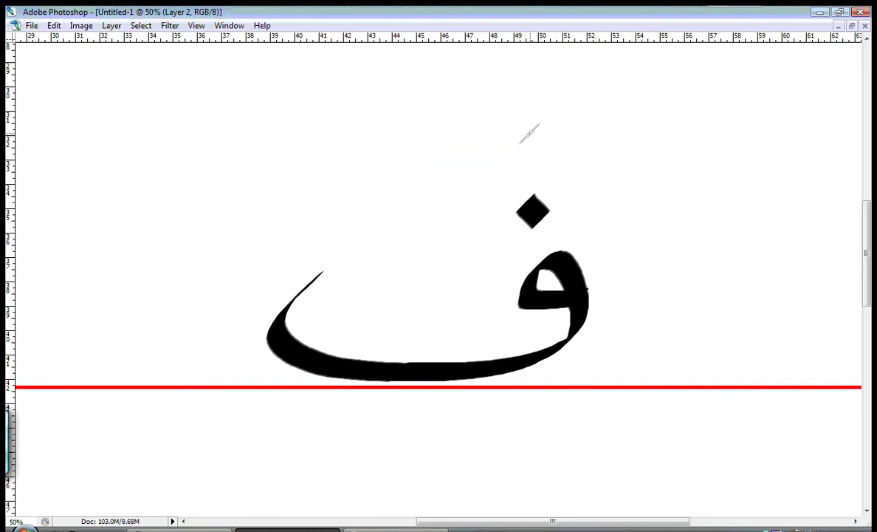
pyautogui.moveTo(529, 126)
pyautogui.mouseDown()
pyautogui.moveTo(493, 140)
pyautogui.moveTo(411, 216)
pyautogui.mouseUp()
pyautogui.hotkey('ctrl', 'z')
pyautogui.moveTo(588, 420); pyautogui.dragTo(406, 494)
pyautogui.hotkey('ctrl', 'z')
pyautogui.press('Tab')
pyautogui.press('x')
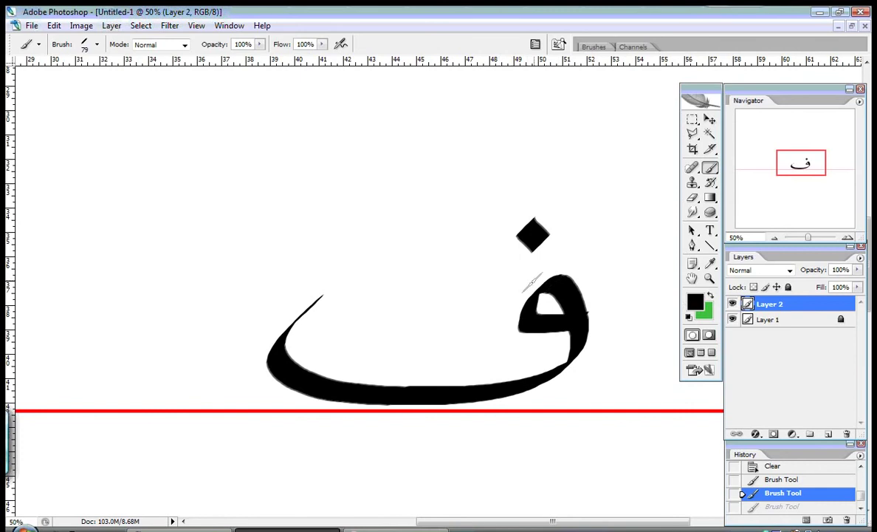
# Zoom out to 25%, hide the palettes, and erase the isolated Fa
pyautogui.click(774, 237)
pyautogui.click(775, 238)
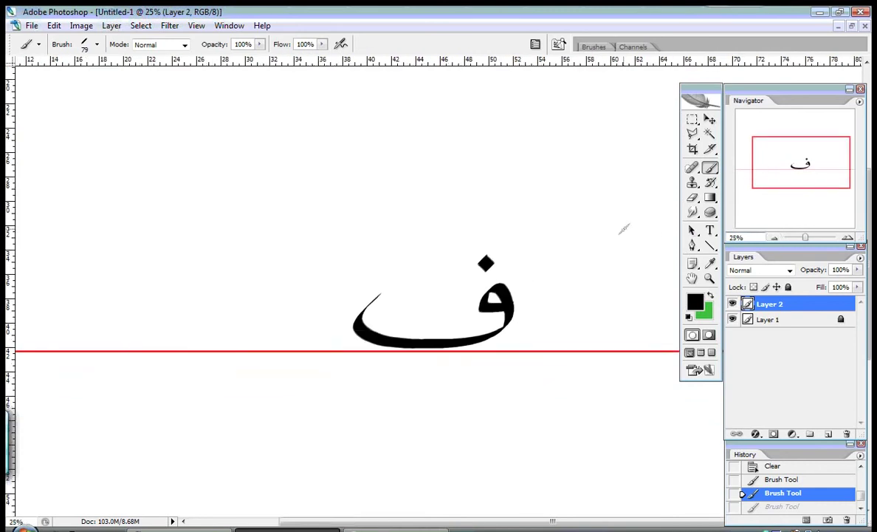
pyautogui.press('Tab')
pyautogui.hotkey('ctrl', 'z')
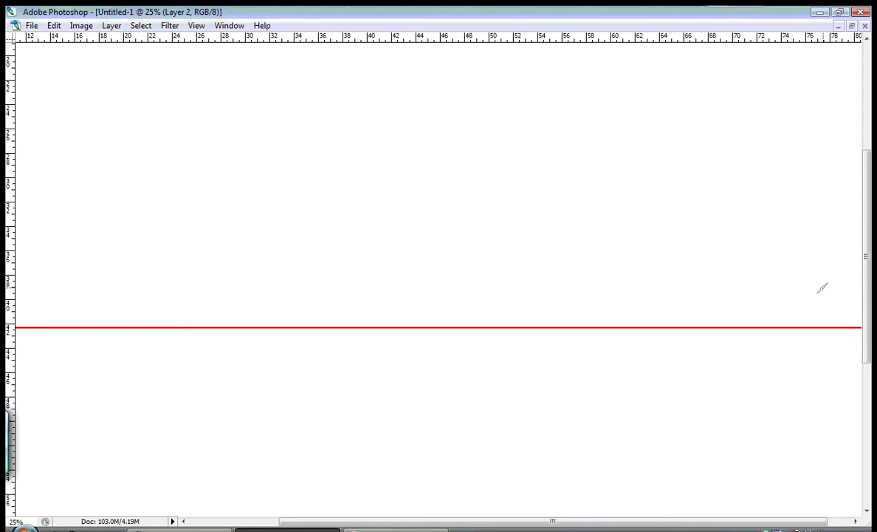
# Brush a final Fa with its dot, a tall alif, and a dotted medial Fa
pyautogui.moveTo(824, 290)
pyautogui.mouseDown()
pyautogui.moveTo(793, 297)
pyautogui.moveTo(789, 286)
pyautogui.moveTo(816, 281)
pyautogui.moveTo(806, 317)
pyautogui.moveTo(668, 332)
pyautogui.mouseUp()
pyautogui.click(787, 246)
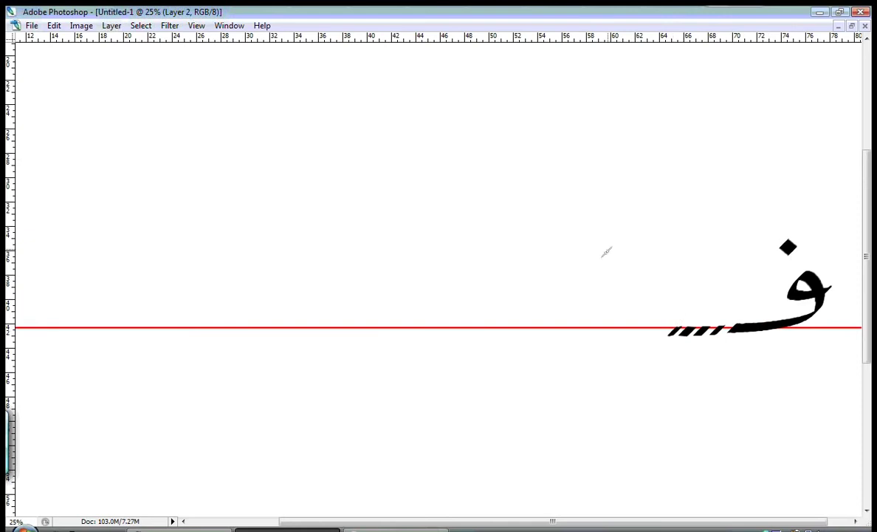
pyautogui.moveTo(664, 168); pyautogui.dragTo(659, 462)
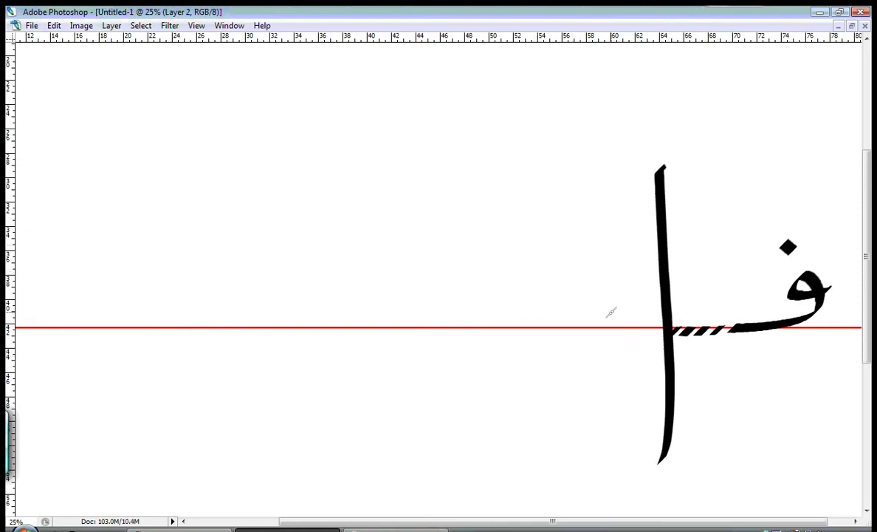
pyautogui.moveTo(600, 321); pyautogui.dragTo(618, 314)
pyautogui.moveTo(576, 325)
pyautogui.mouseDown()
pyautogui.moveTo(591, 316)
pyautogui.moveTo(375, 330)
pyautogui.mouseUp()
pyautogui.moveTo(499, 306); pyautogui.dragTo(500, 272)
# Add a second alif and a dotted leftmost Fa, then clear all strokes from the layer
pyautogui.moveTo(350, 169); pyautogui.dragTo(373, 495)
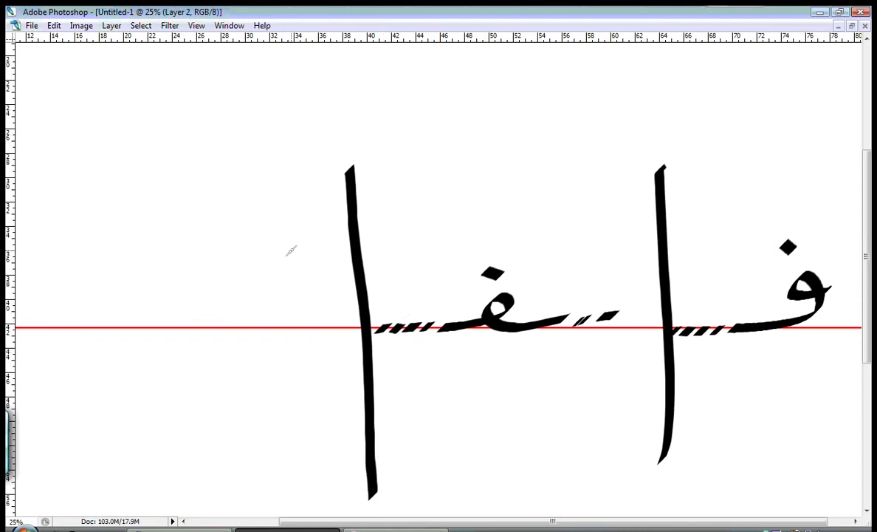
pyautogui.moveTo(315, 307)
pyautogui.mouseDown()
pyautogui.moveTo(225, 322)
pyautogui.moveTo(213, 308)
pyautogui.moveTo(196, 322)
pyautogui.moveTo(159, 323)
pyautogui.moveTo(135, 273)
pyautogui.mouseUp()
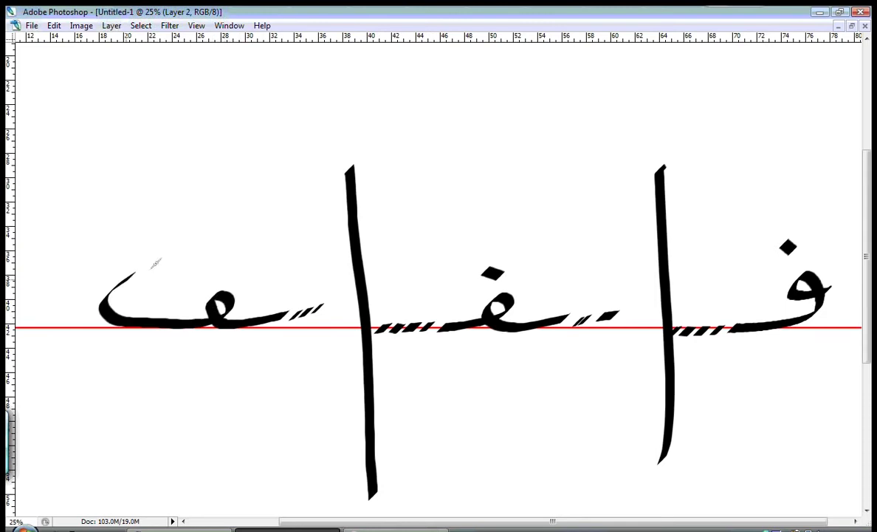
pyautogui.moveTo(204, 261); pyautogui.dragTo(217, 263)
pyautogui.press('Tab')
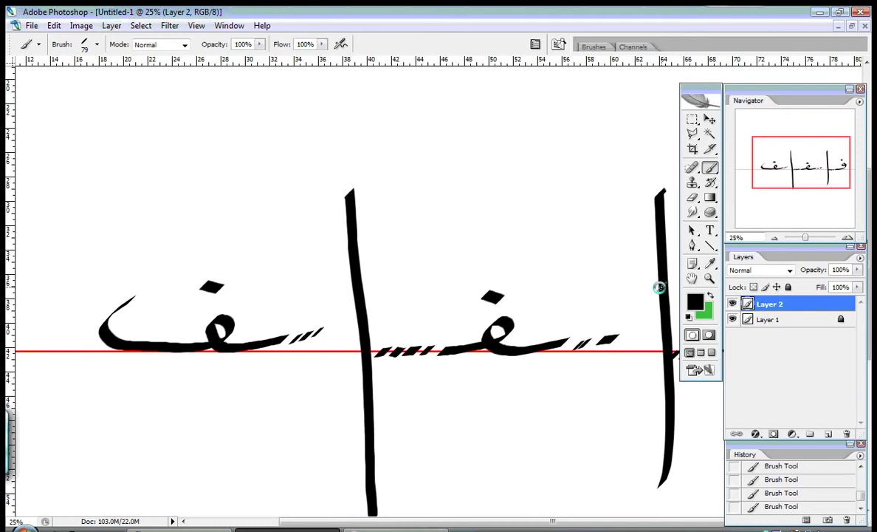
pyautogui.press('Delete')
# Zoom to 50% and brush the Qaf's head, deep bowl below the baseline, and two dots
pyautogui.click(848, 238)
pyautogui.click(848, 238)
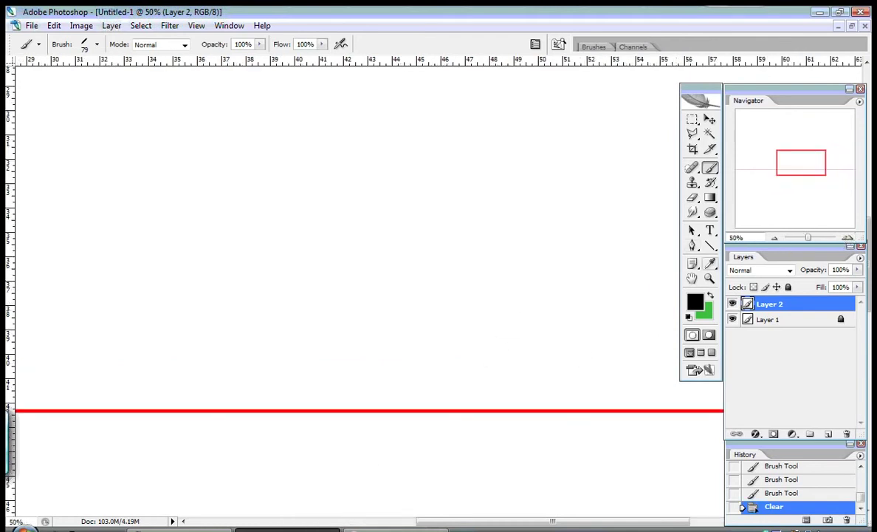
pyautogui.press('Tab')
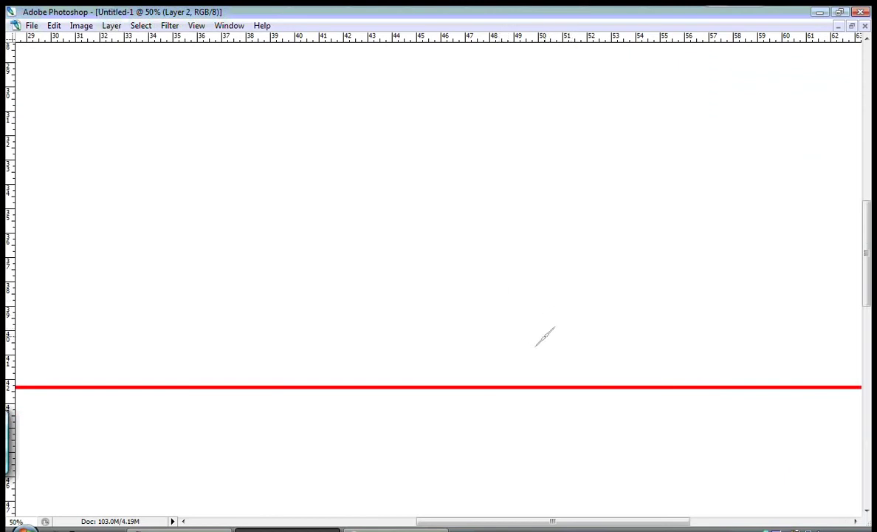
pyautogui.moveTo(551, 337)
pyautogui.mouseDown()
pyautogui.moveTo(532, 340)
pyautogui.moveTo(506, 304)
pyautogui.moveTo(562, 325)
pyautogui.moveTo(533, 425)
pyautogui.moveTo(465, 454)
pyautogui.moveTo(403, 360)
pyautogui.moveTo(439, 319)
pyautogui.mouseUp()
pyautogui.moveTo(507, 266)
pyautogui.mouseDown()
pyautogui.moveTo(520, 255)
pyautogui.moveTo(554, 251)
pyautogui.mouseUp()
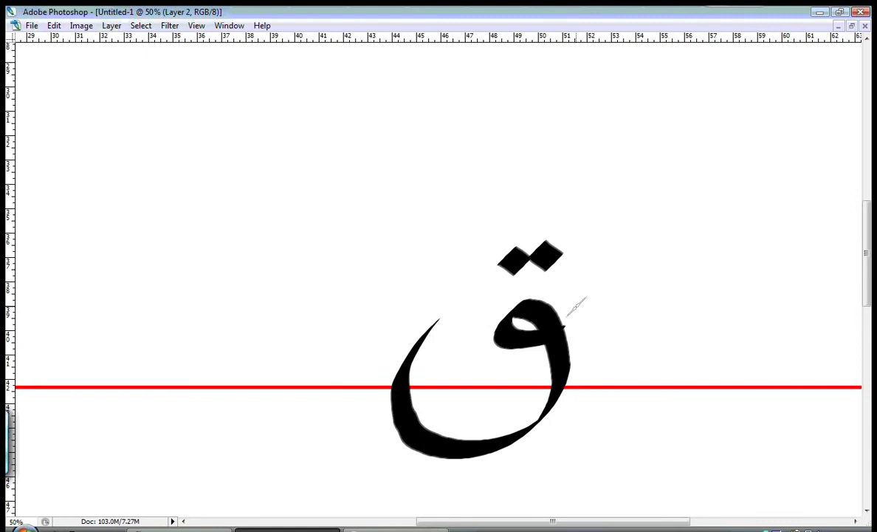
pyautogui.press('Tab')
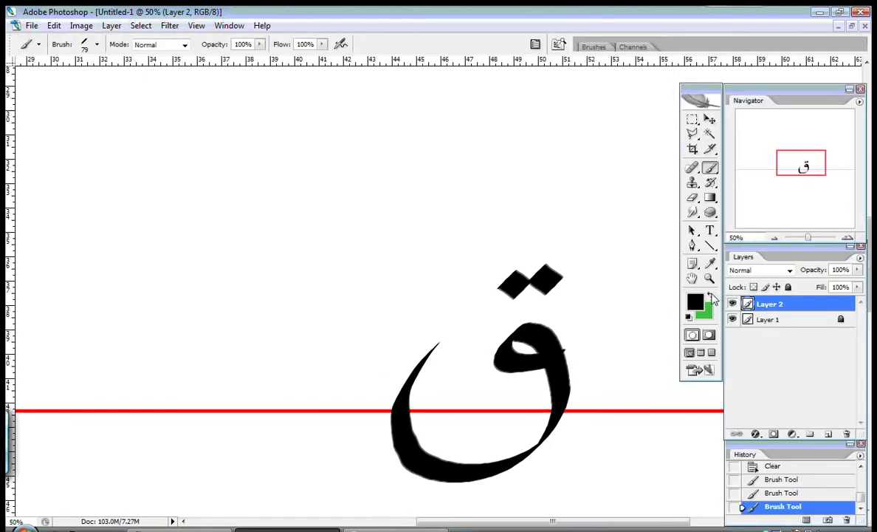
pyautogui.press('Tab')
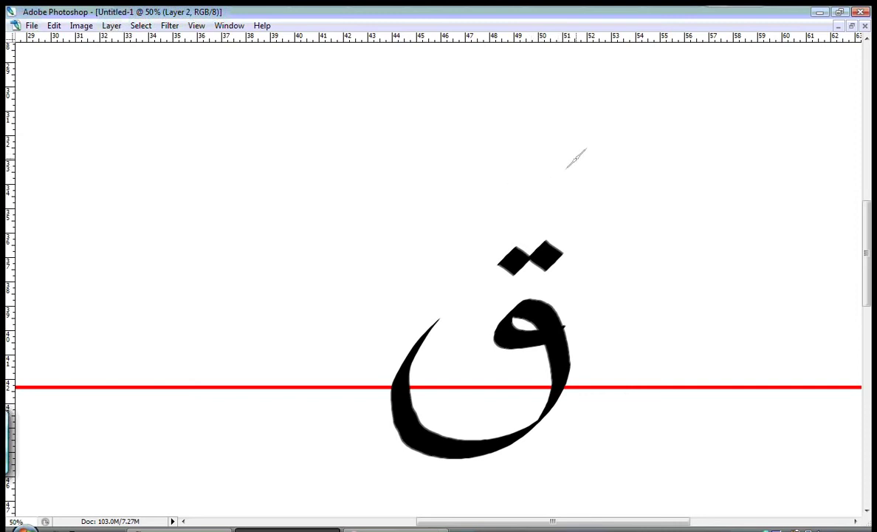
# Demonstrate green pen-angle strokes above and below the Qaf, undoing each one
pyautogui.moveTo(562, 167); pyautogui.dragTo(428, 207)
pyautogui.hotkey('ctrl', 'z')
pyautogui.moveTo(542, 163); pyautogui.dragTo(441, 236)
pyautogui.hotkey('ctrl', 'z')
pyautogui.moveTo(567, 441); pyautogui.dragTo(443, 510)
pyautogui.hotkey('ctrl', 'z')
# Repeat the green guide strokes, including a hooked one above the dots, undo each, and show the panels
pyautogui.moveTo(595, 166); pyautogui.dragTo(432, 234)
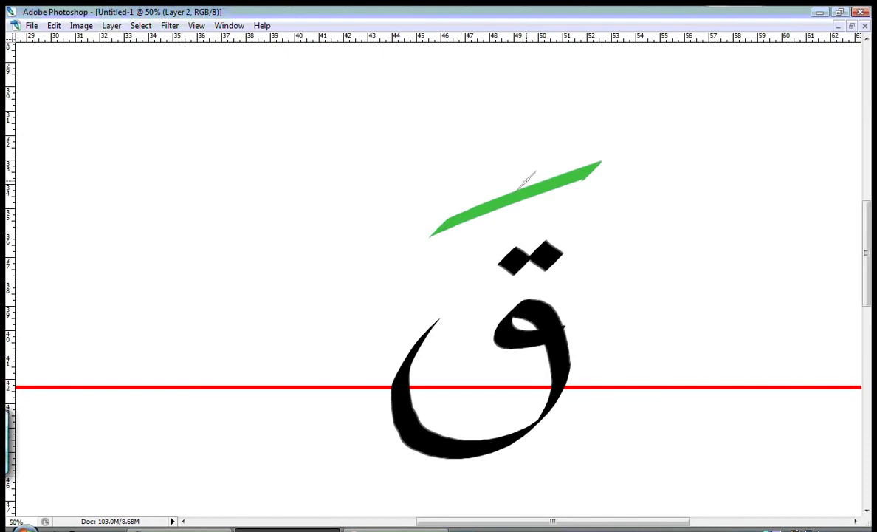
pyautogui.hotkey('ctrl', 'z')
pyautogui.moveTo(510, 195); pyautogui.dragTo(409, 262)
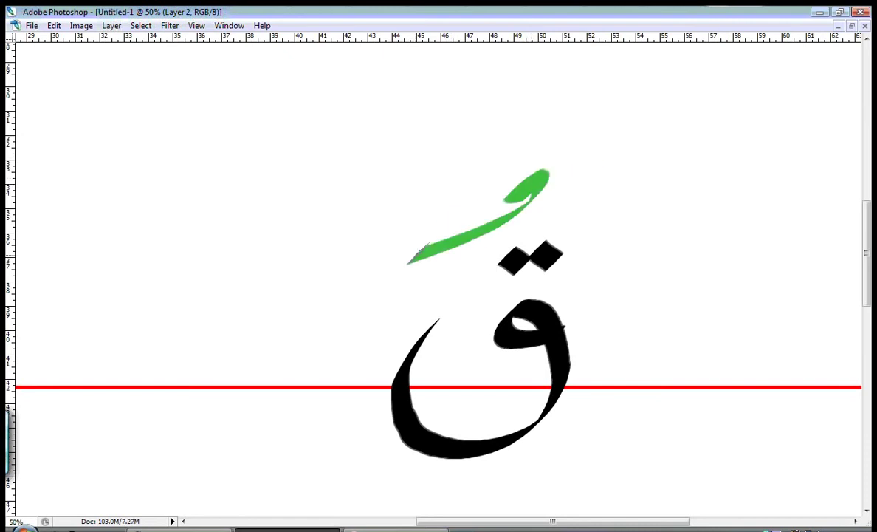
pyautogui.hotkey('ctrl', 'z')
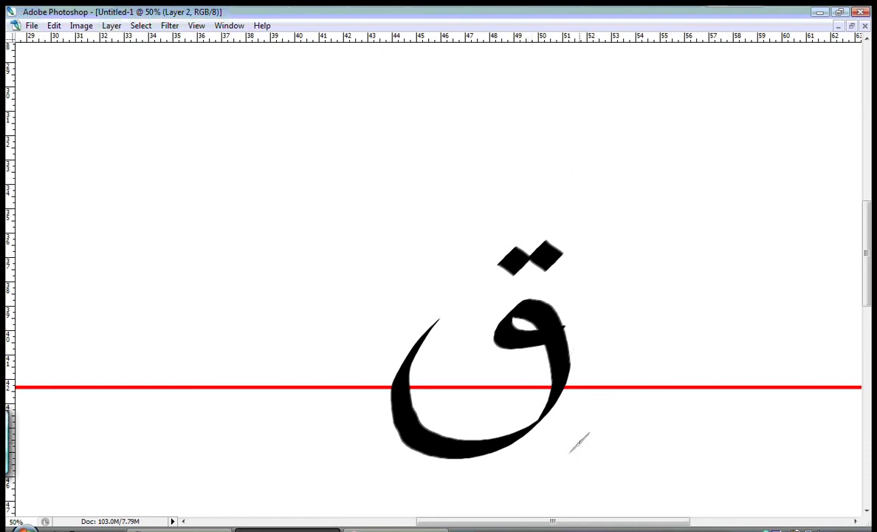
pyautogui.moveTo(580, 442); pyautogui.dragTo(480, 478)
pyautogui.hotkey('ctrl', 'z')
pyautogui.press('Tab')
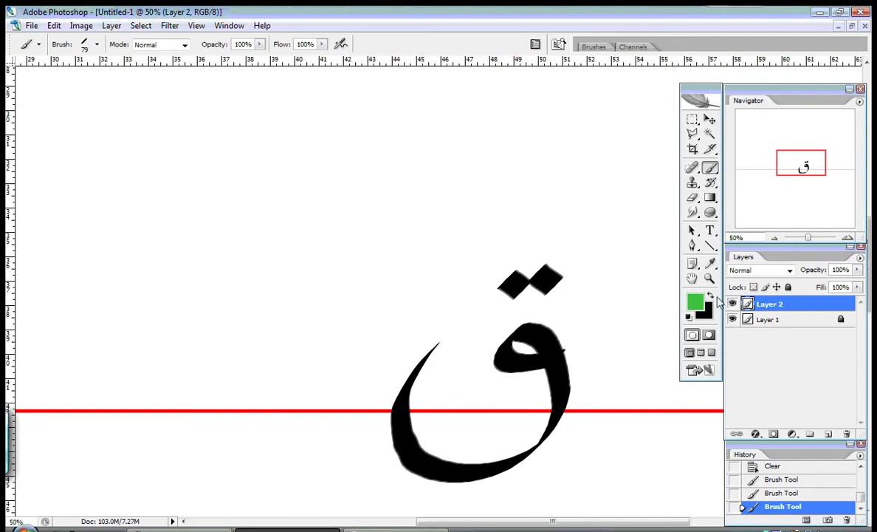
# Switch to black, zoom out to 25%, hide the panels, and clear the Qaf
pyautogui.click(710, 296)
pyautogui.click(776, 238)
pyautogui.click(776, 238)
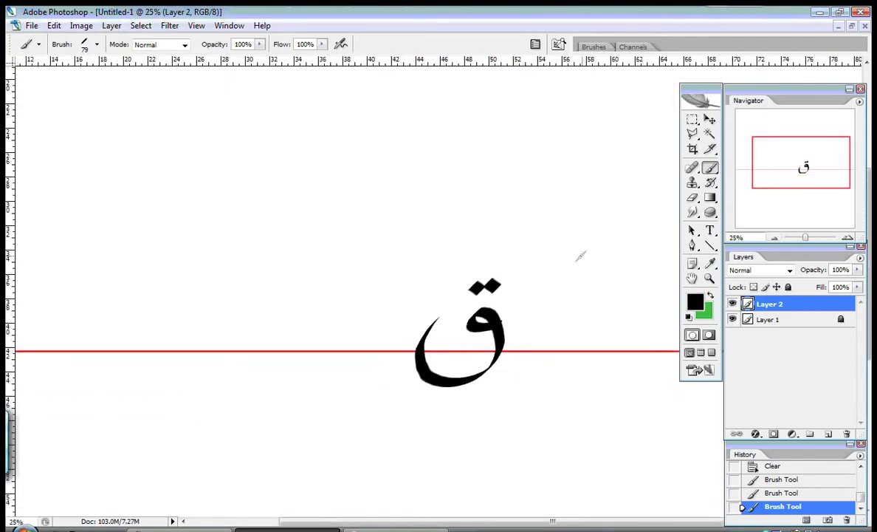
pyautogui.press('Tab')
pyautogui.hotkey('ctrl', 'z')
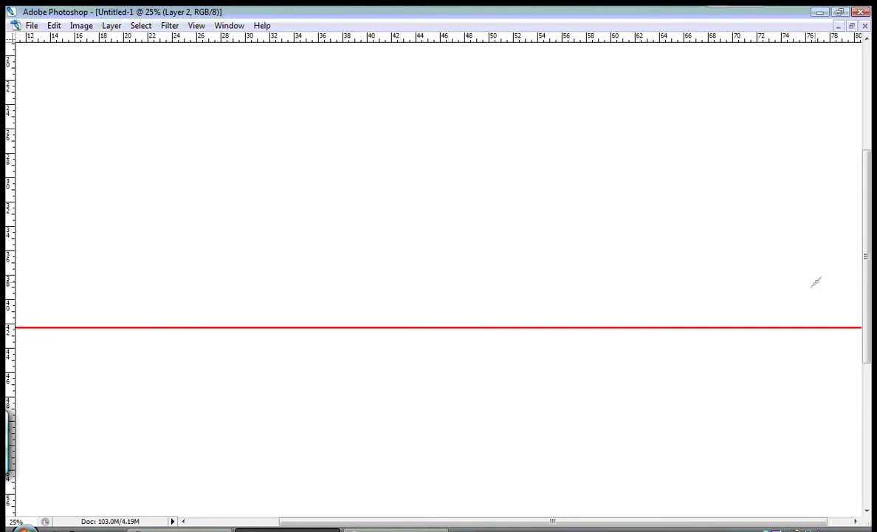
# Brush the first dotted qaf, a tall alif, and the joined middle qaf with two dots
pyautogui.moveTo(811, 287)
pyautogui.mouseDown()
pyautogui.moveTo(779, 292)
pyautogui.moveTo(796, 290)
pyautogui.moveTo(804, 314)
pyautogui.moveTo(682, 325)
pyautogui.mouseUp()
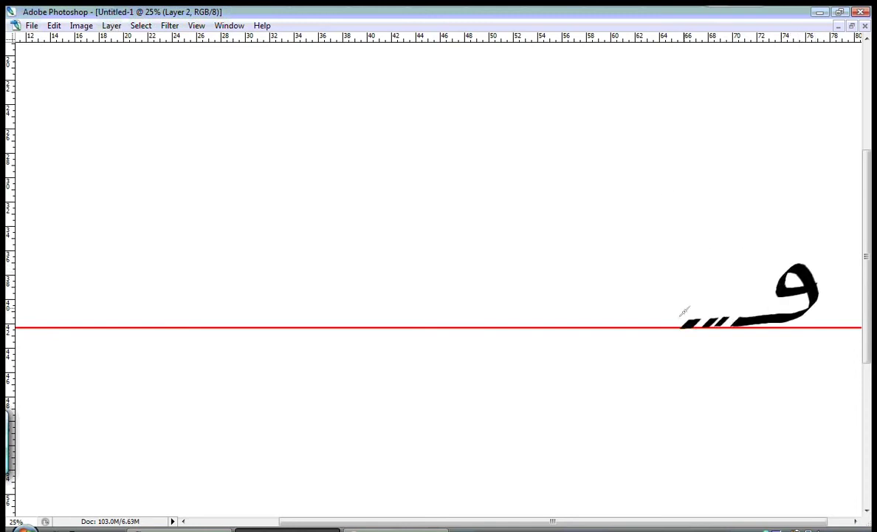
pyautogui.moveTo(777, 244); pyautogui.dragTo(815, 240)
pyautogui.moveTo(649, 159); pyautogui.dragTo(630, 510)
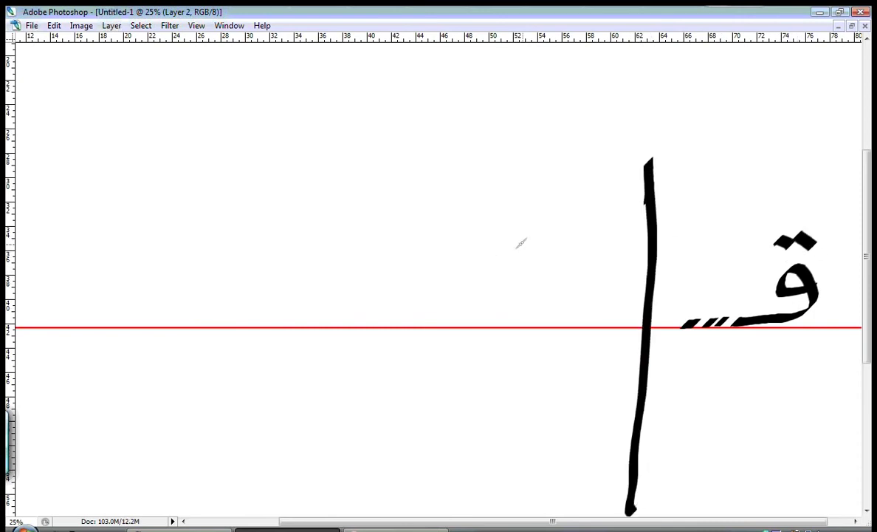
pyautogui.moveTo(603, 309)
pyautogui.mouseDown()
pyautogui.moveTo(489, 323)
pyautogui.moveTo(446, 293)
pyautogui.moveTo(473, 296)
pyautogui.moveTo(391, 325)
pyautogui.moveTo(314, 331)
pyautogui.mouseUp()
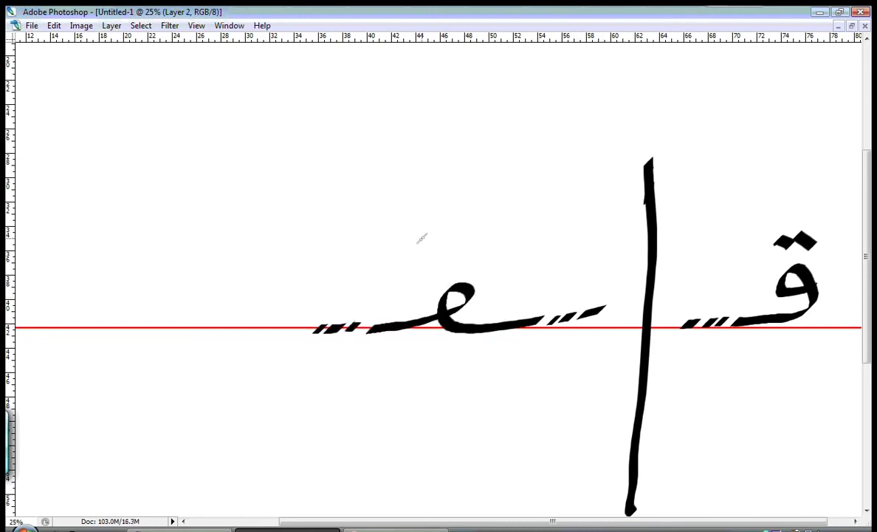
pyautogui.moveTo(434, 264); pyautogui.dragTo(442, 261)
pyautogui.moveTo(455, 262); pyautogui.dragTo(468, 259)
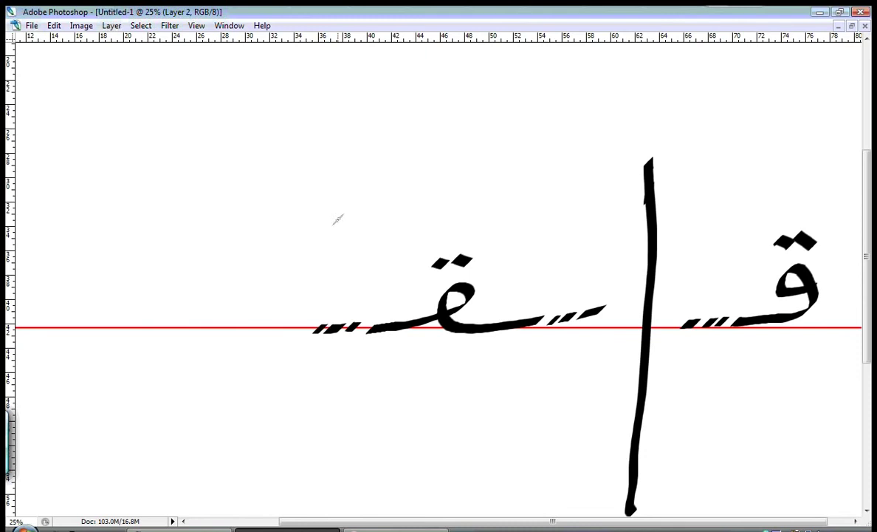
# Add a second alif, the connecting teeth, and a final dotted qaf, then clear the layer
pyautogui.moveTo(292, 150); pyautogui.dragTo(329, 511)
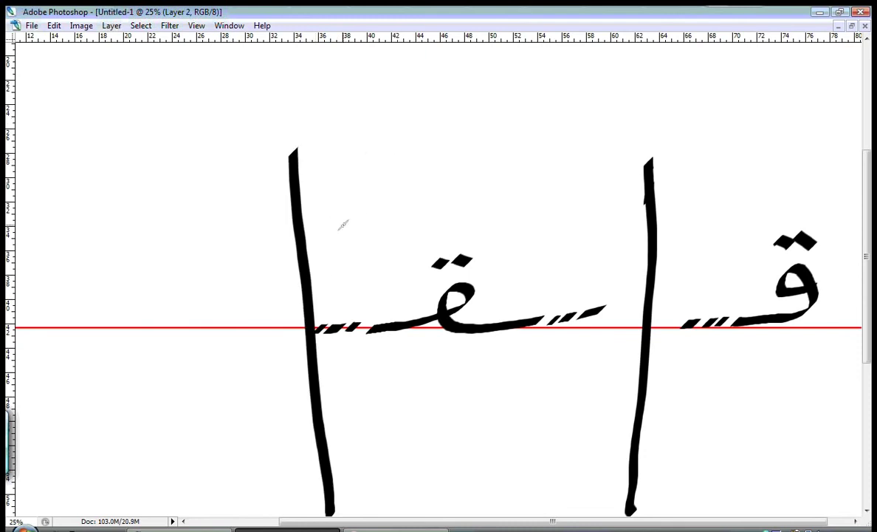
pyautogui.moveTo(290, 303); pyautogui.dragTo(249, 319)
pyautogui.moveTo(234, 326)
pyautogui.mouseDown()
pyautogui.moveTo(240, 319)
pyautogui.moveTo(230, 319)
pyautogui.mouseUp()
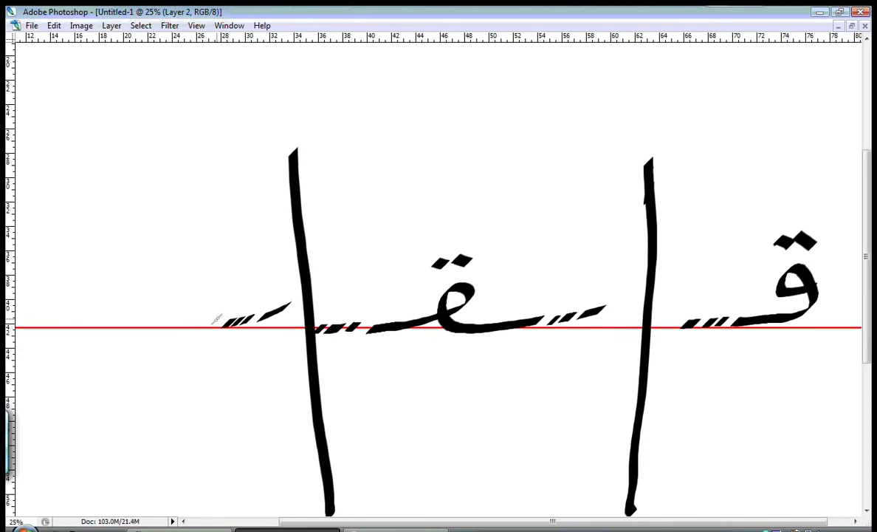
pyautogui.moveTo(211, 323)
pyautogui.mouseDown()
pyautogui.moveTo(151, 325)
pyautogui.moveTo(147, 303)
pyautogui.moveTo(172, 327)
pyautogui.moveTo(116, 360)
pyautogui.moveTo(103, 322)
pyautogui.mouseUp()
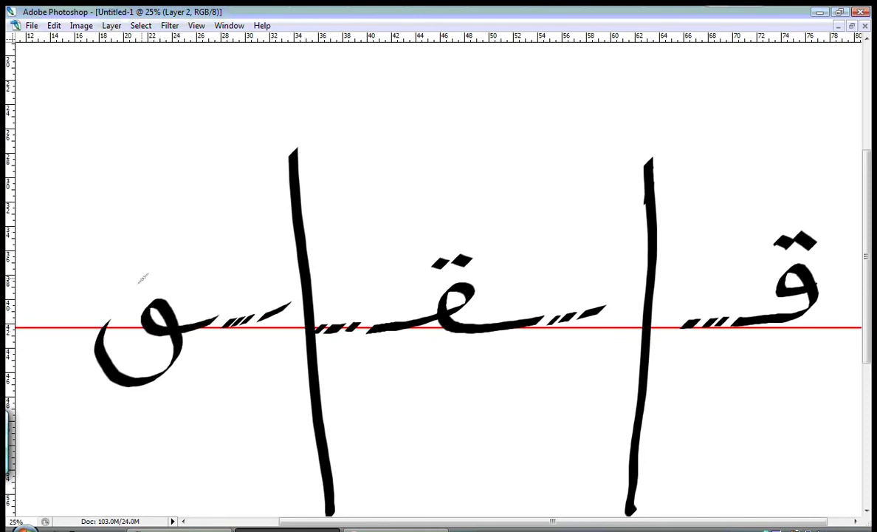
pyautogui.moveTo(140, 276); pyautogui.dragTo(148, 280)
pyautogui.moveTo(162, 275); pyautogui.dragTo(170, 279)
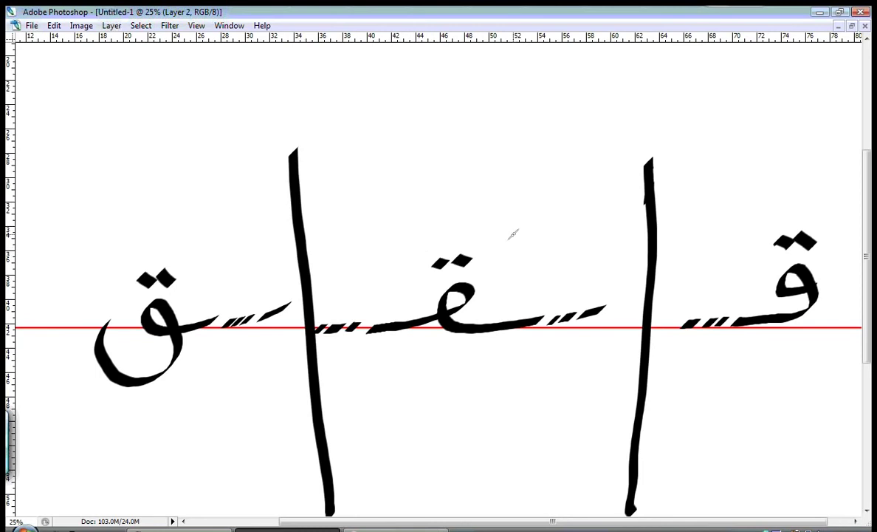
pyautogui.press('Tab')
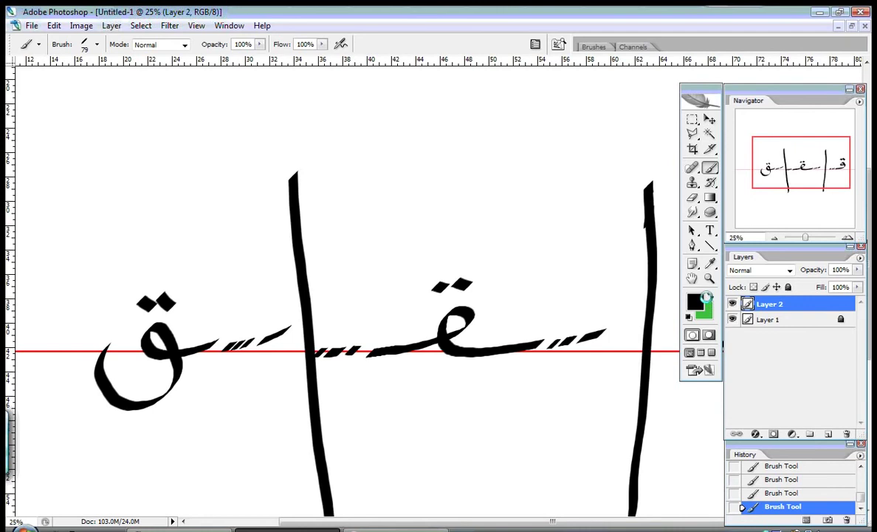
pyautogui.press('Delete')
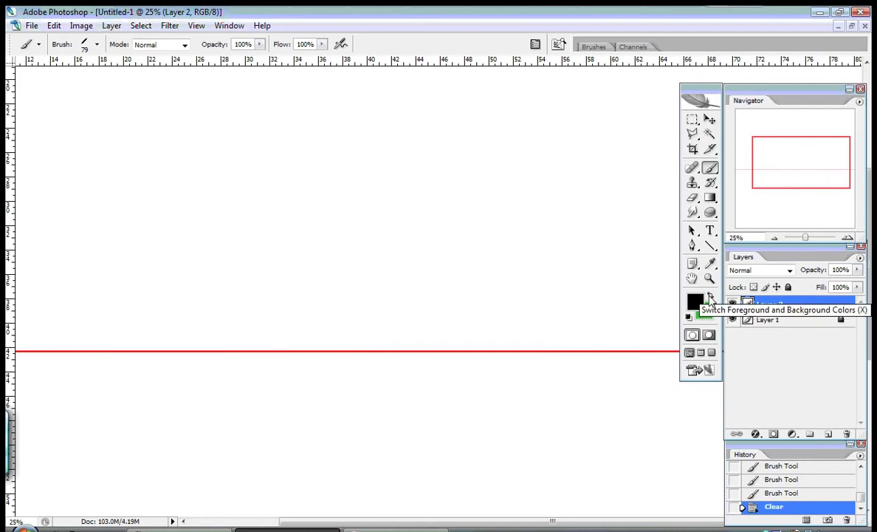
# Zoom to 50% and brush the kaf on the baseline, redrawing it once with its inner mark
pyautogui.click(847, 239)
pyautogui.click(848, 238)
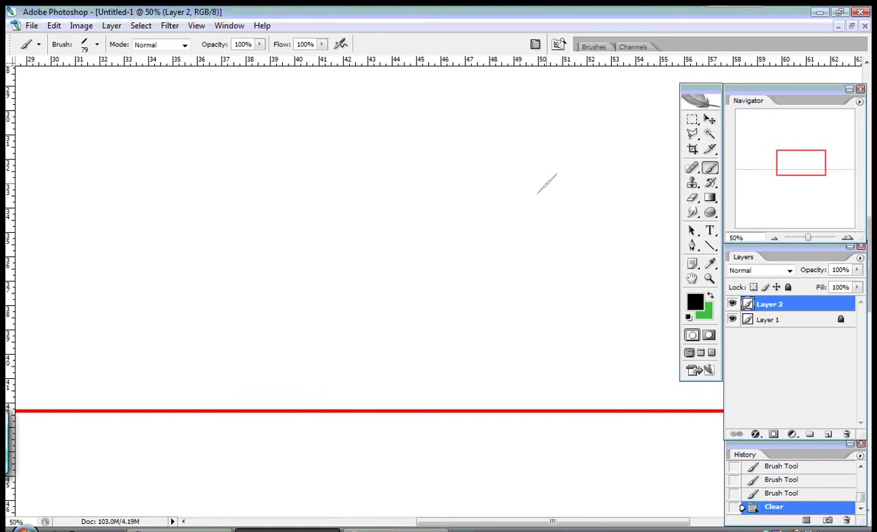
pyautogui.press('Tab')
pyautogui.moveTo(536, 136)
pyautogui.mouseDown()
pyautogui.moveTo(539, 326)
pyautogui.moveTo(476, 365)
pyautogui.moveTo(372, 364)
pyautogui.moveTo(386, 257)
pyautogui.moveTo(418, 301)
pyautogui.mouseUp()
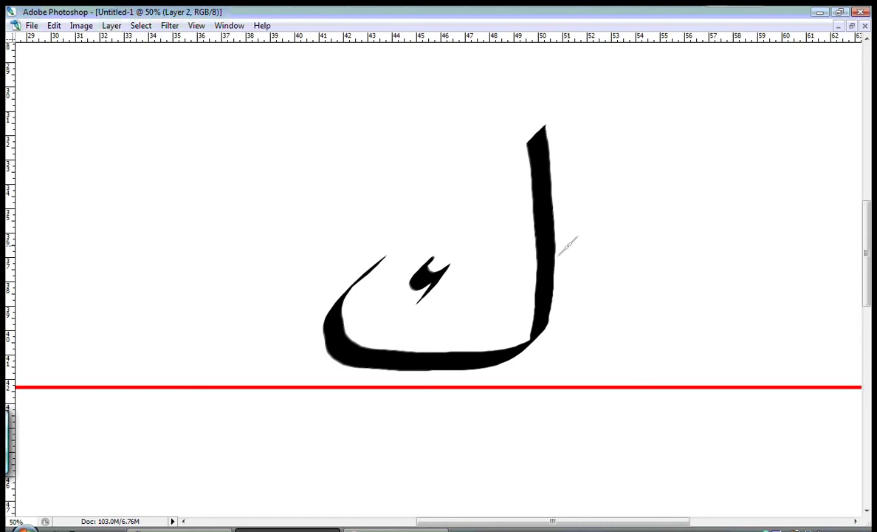
pyautogui.press('Delete')
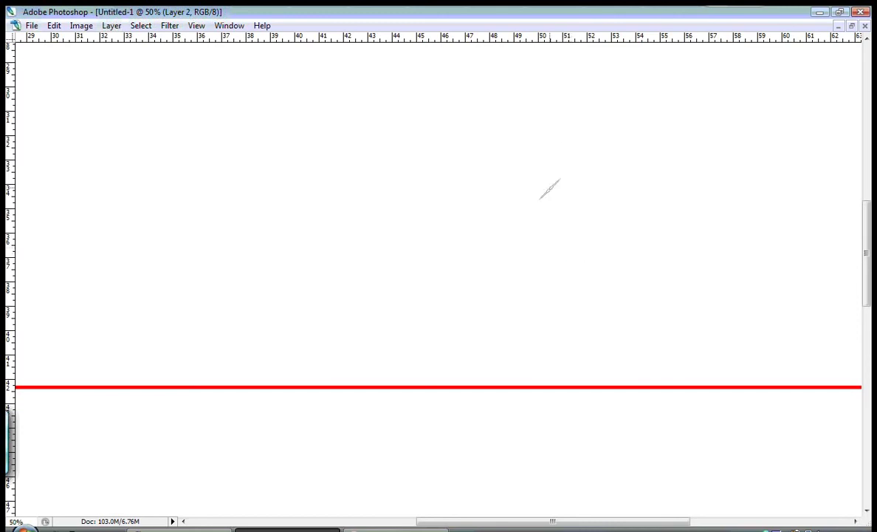
pyautogui.moveTo(555, 152)
pyautogui.mouseDown()
pyautogui.moveTo(579, 347)
pyautogui.moveTo(540, 379)
pyautogui.moveTo(430, 387)
pyautogui.moveTo(365, 368)
pyautogui.moveTo(411, 297)
pyautogui.mouseUp()
pyautogui.moveTo(476, 284); pyautogui.dragTo(459, 333)
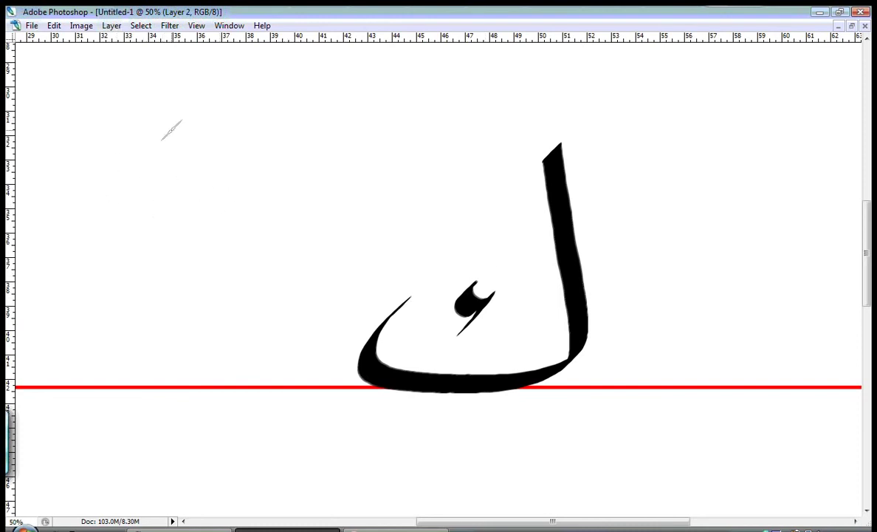
# Brush a Latin K to the left of the kaf
pyautogui.moveTo(132, 107); pyautogui.dragTo(137, 324)
pyautogui.moveTo(212, 141); pyautogui.dragTo(111, 238)
pyautogui.moveTo(142, 209); pyautogui.dragTo(271, 286)
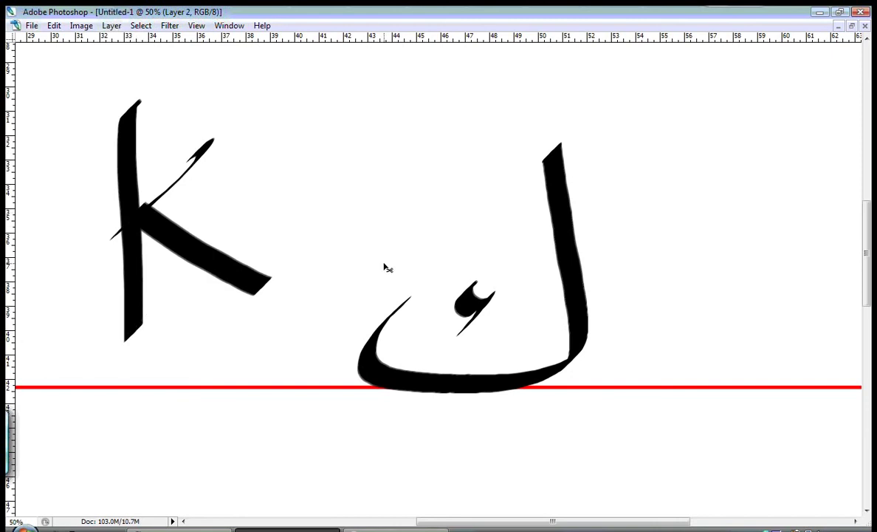
# Remove the Latin K, then demonstrate green diagonal and damma strokes around the kaf, undoing each
pyautogui.hotkey('ctrl', 'alt', 'z')
pyautogui.hotkey('ctrl', 'alt', 'z')
pyautogui.hotkey('ctrl', 'alt', 'z')
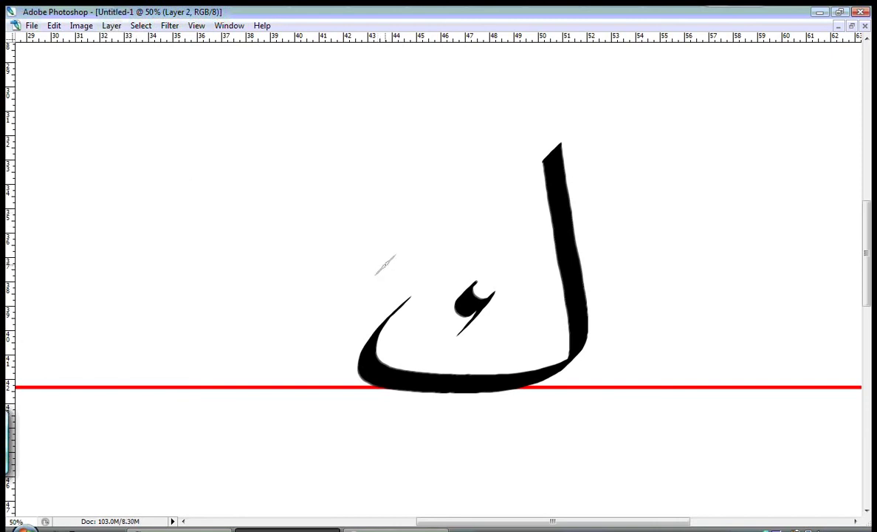
pyautogui.press('Tab')
pyautogui.press('x')
pyautogui.press('Tab')
pyautogui.moveTo(551, 94); pyautogui.dragTo(360, 198)
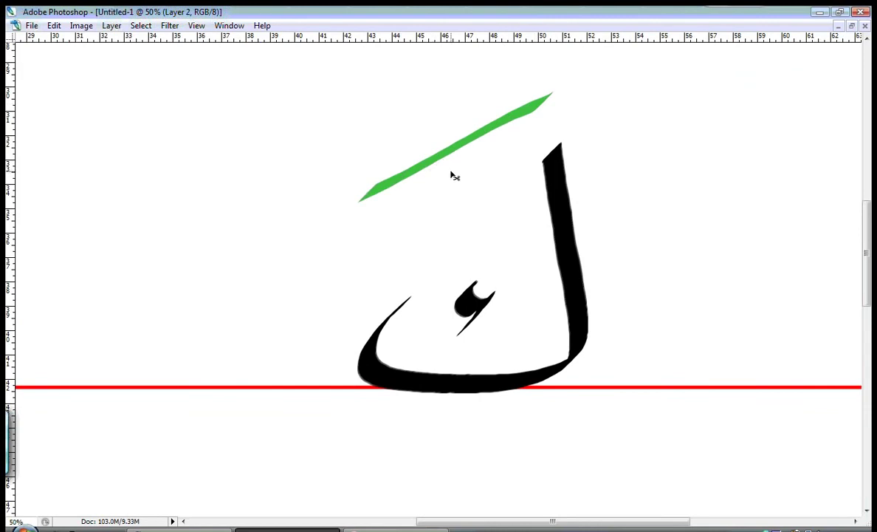
pyautogui.hotkey('ctrl', 'z')
pyautogui.moveTo(466, 126); pyautogui.dragTo(329, 225)
pyautogui.hotkey('ctrl', 'z')
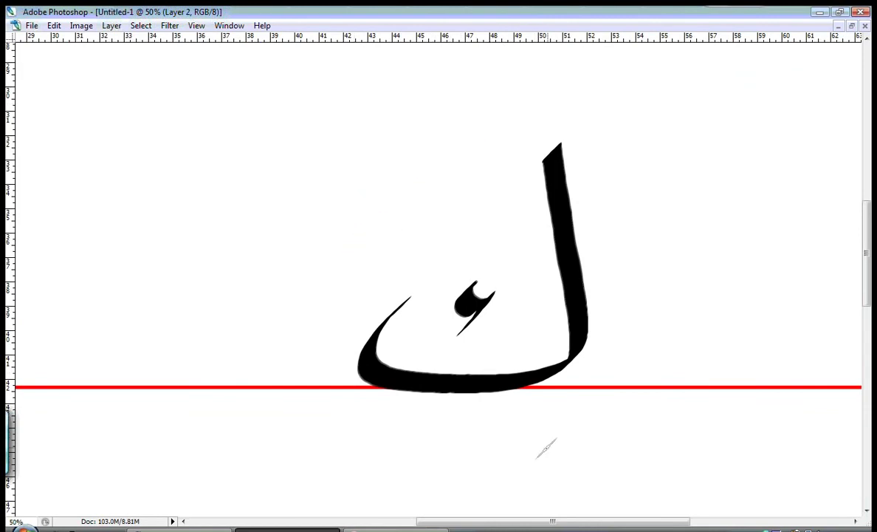
pyautogui.moveTo(580, 423); pyautogui.dragTo(410, 487)
pyautogui.hotkey('ctrl', 'z')
# Repeat the green guide strokes above and below the kaf, undo them, restore black, and zoom out
pyautogui.moveTo(555, 88); pyautogui.dragTo(356, 183)
pyautogui.hotkey('ctrl', 'z')
pyautogui.moveTo(487, 95)
pyautogui.mouseDown()
pyautogui.moveTo(470, 102)
pyautogui.moveTo(357, 222)
pyautogui.mouseUp()
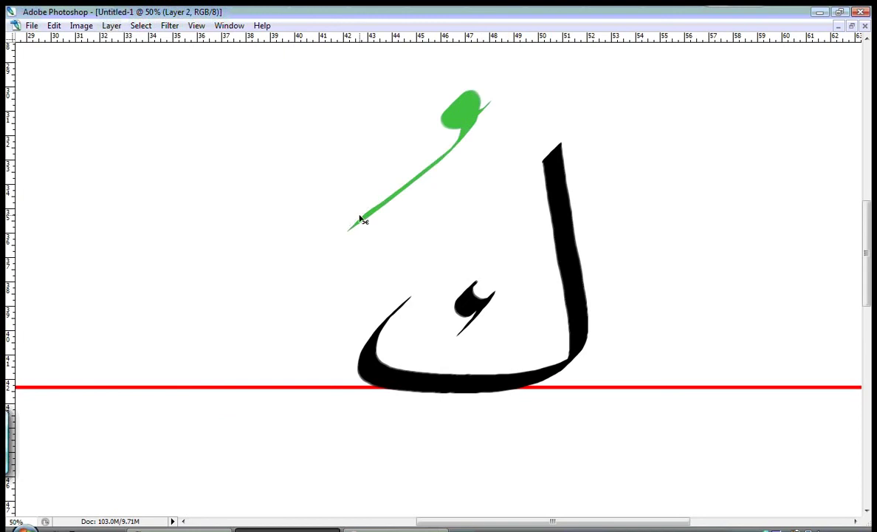
pyautogui.hotkey('ctrl', 'z')
pyautogui.moveTo(584, 419); pyautogui.dragTo(399, 495)
pyautogui.hotkey('ctrl', 'z')
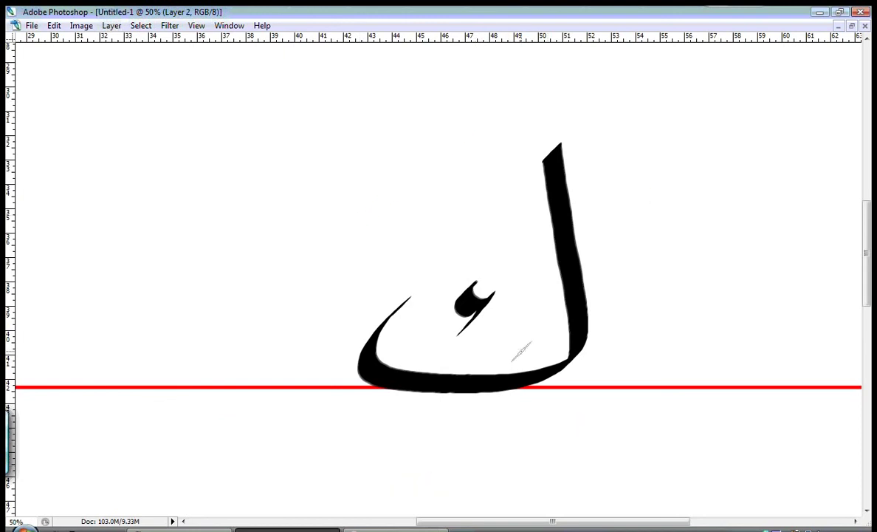
pyautogui.press('Tab')
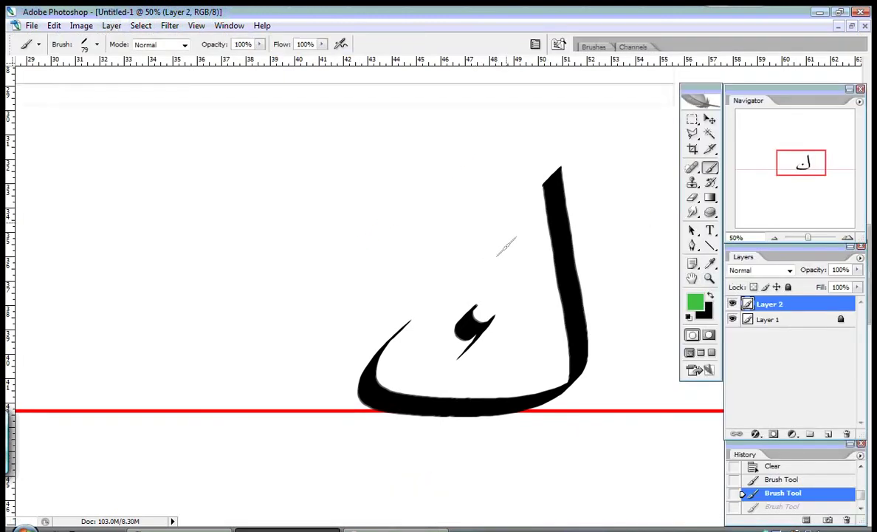
pyautogui.click(711, 297)
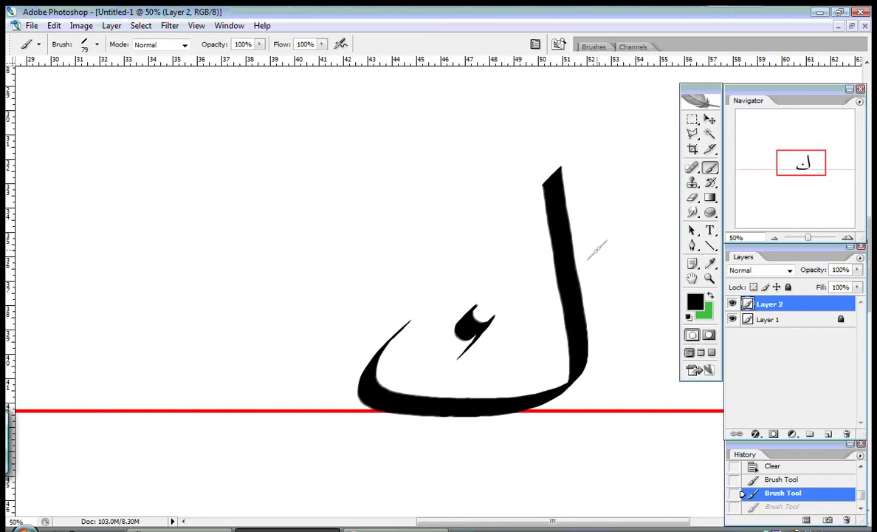
pyautogui.click(774, 237)
# At 25% zoom, clear the layer and brush a kaf with hatch dashes and a tall alif
pyautogui.click(774, 237)
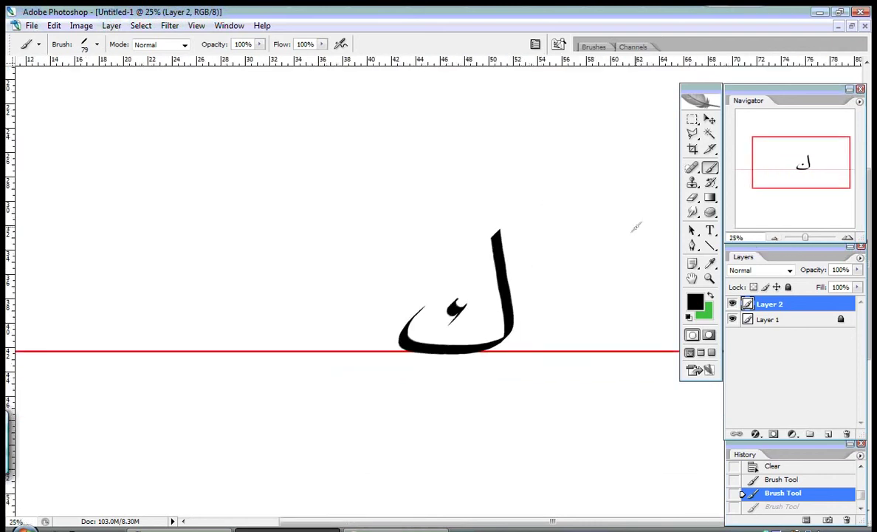
pyautogui.press('Delete')
pyautogui.press('Tab')
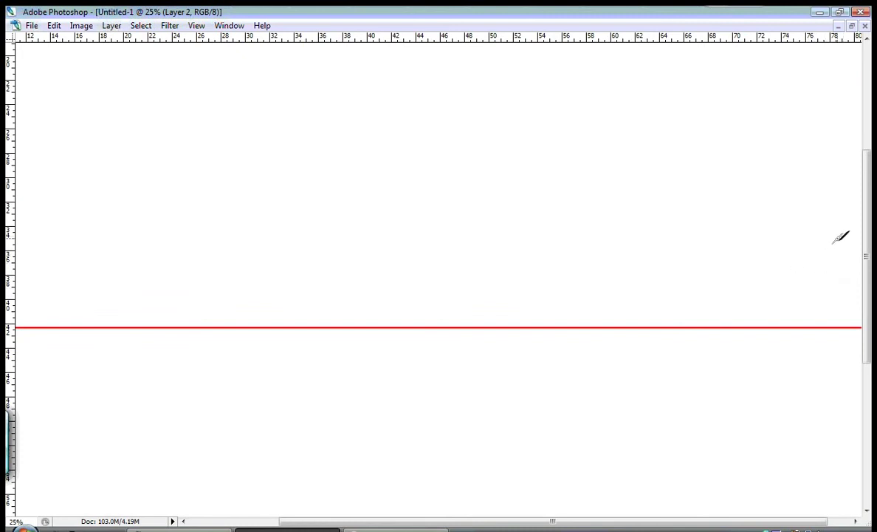
pyautogui.moveTo(848, 234)
pyautogui.mouseDown()
pyautogui.moveTo(723, 286)
pyautogui.moveTo(715, 325)
pyautogui.moveTo(657, 331)
pyautogui.mouseUp()
pyautogui.moveTo(655, 321); pyautogui.dragTo(633, 333)
pyautogui.moveTo(574, 152); pyautogui.dragTo(580, 516)
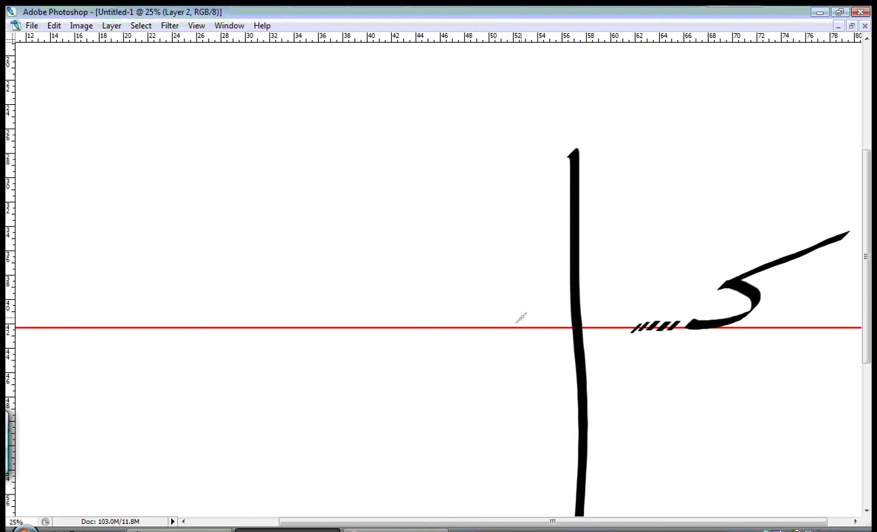
# Brush a second hatched kaf, another tall alif, and begin a lower kaf below the baseline
pyautogui.moveTo(528, 313); pyautogui.dragTo(436, 324)
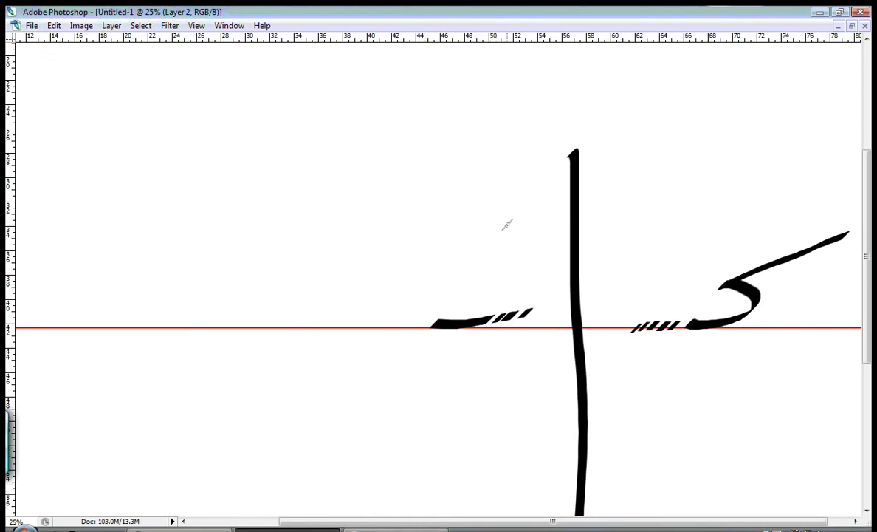
pyautogui.moveTo(512, 220)
pyautogui.mouseDown()
pyautogui.moveTo(382, 295)
pyautogui.moveTo(425, 310)
pyautogui.moveTo(350, 330)
pyautogui.mouseUp()
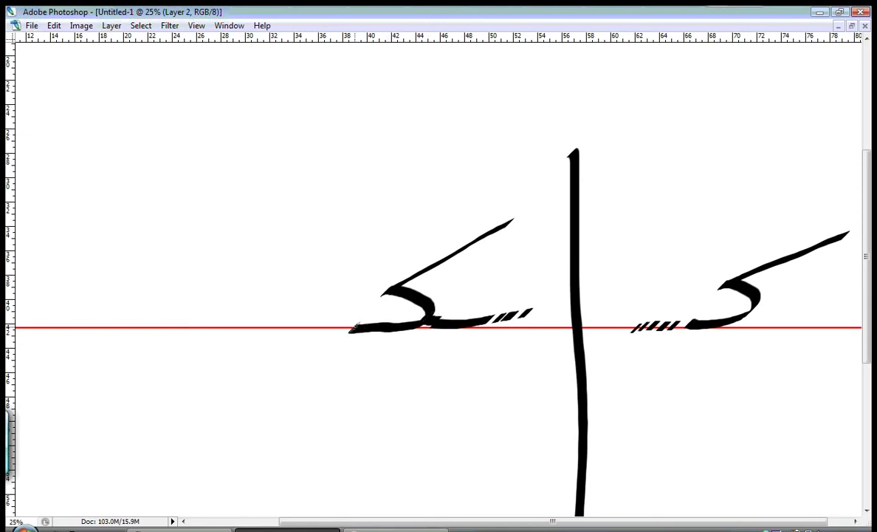
pyautogui.moveTo(350, 327); pyautogui.dragTo(296, 323)
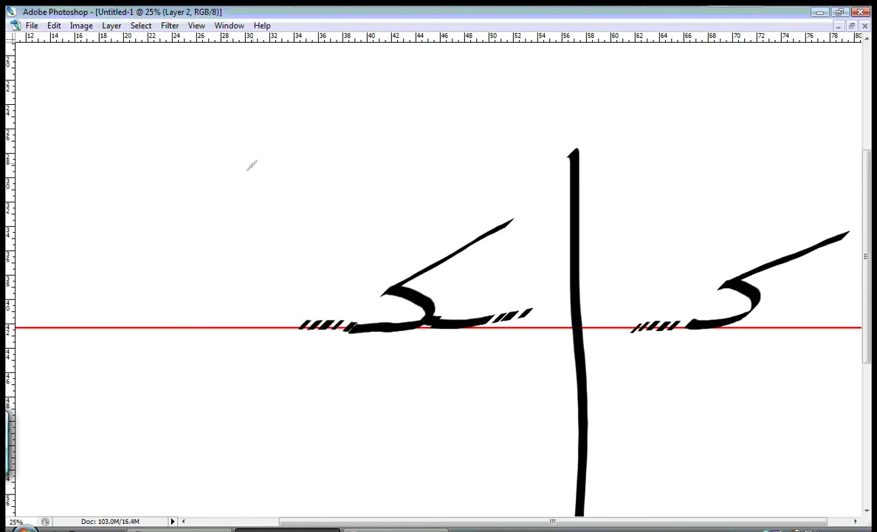
pyautogui.moveTo(252, 165)
pyautogui.mouseDown()
pyautogui.moveTo(284, 418)
pyautogui.moveTo(285, 514)
pyautogui.mouseUp()
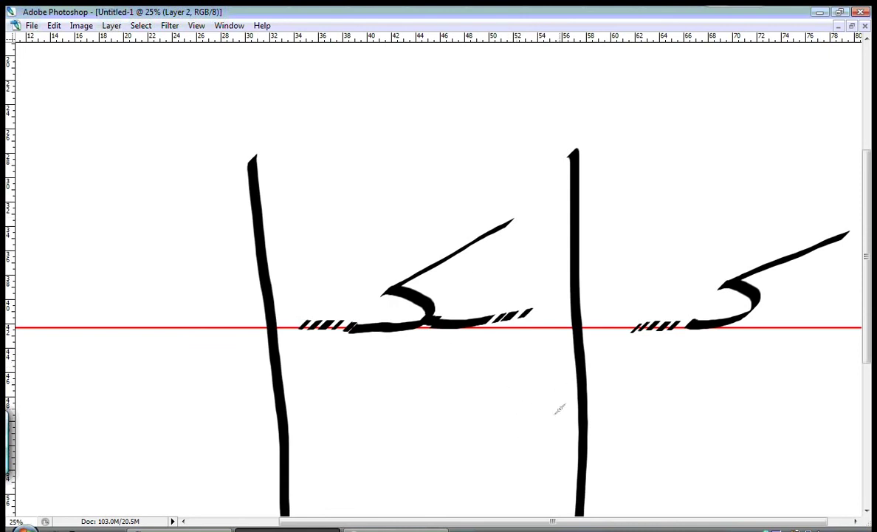
pyautogui.moveTo(564, 405)
pyautogui.mouseDown()
pyautogui.moveTo(528, 421)
pyautogui.moveTo(435, 354)
pyautogui.moveTo(454, 414)
pyautogui.moveTo(396, 435)
pyautogui.moveTo(325, 433)
pyautogui.mouseUp()
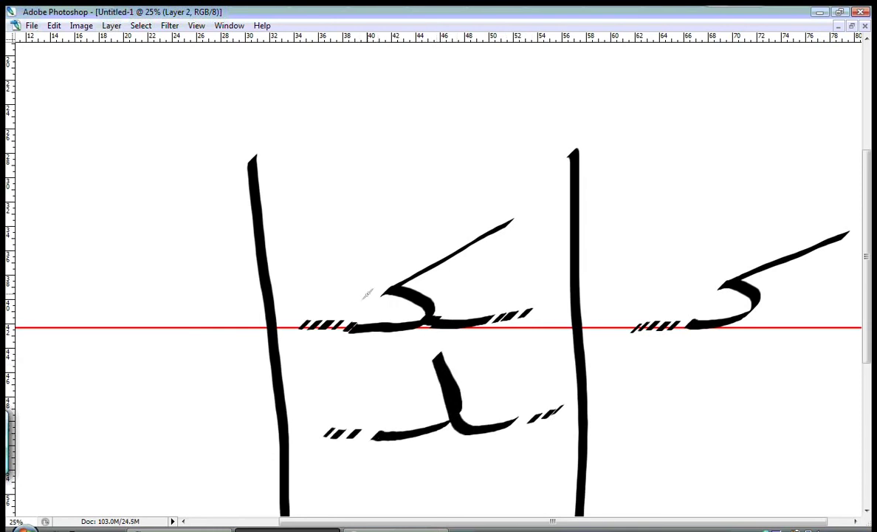
pyautogui.moveTo(537, 338); pyautogui.dragTo(437, 369)
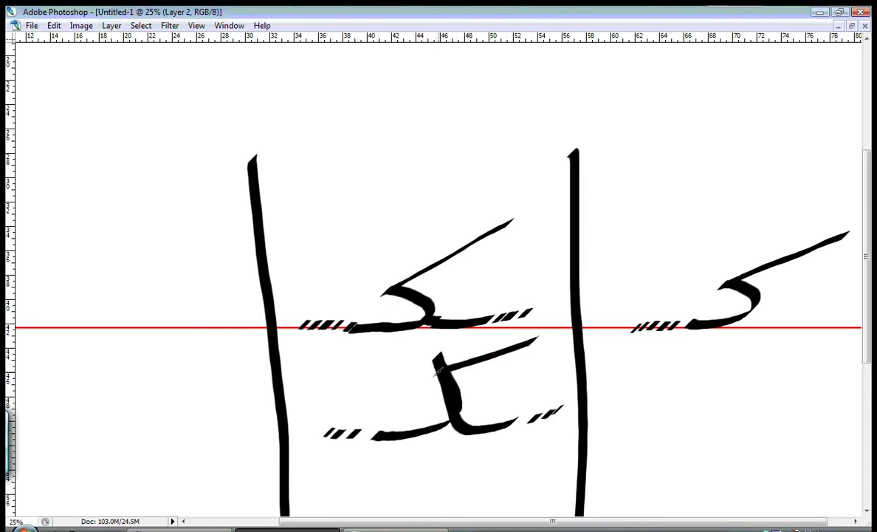
# Redo the lower kaf's slanted stroke and brush a final kaf left of the divider
pyautogui.hotkey('ctrl', 'z')
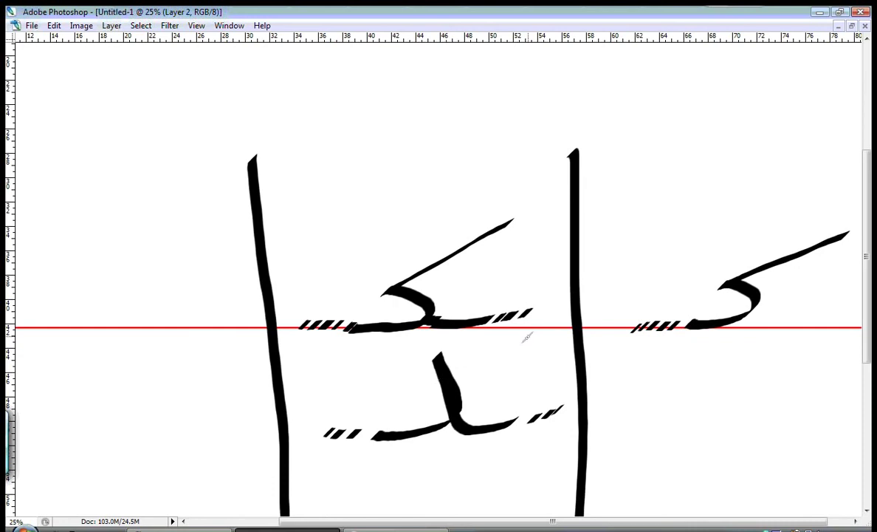
pyautogui.moveTo(556, 322); pyautogui.dragTo(437, 355)
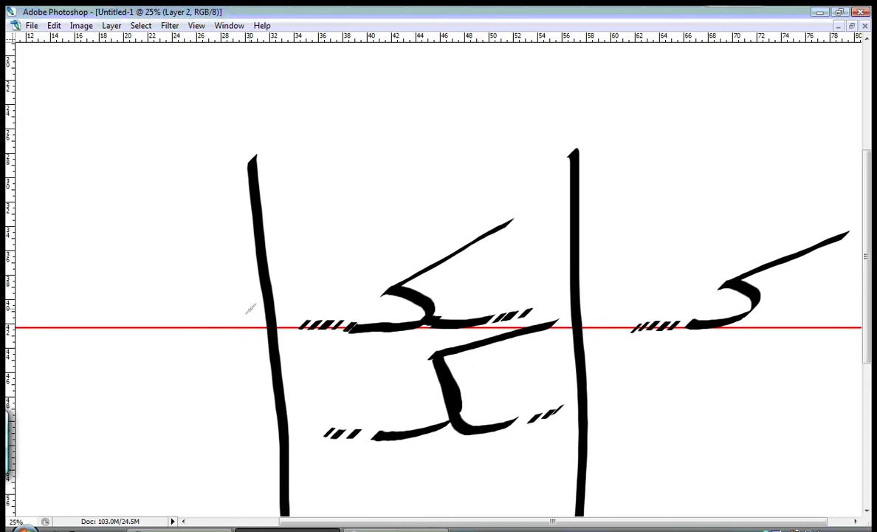
pyautogui.moveTo(248, 319); pyautogui.dragTo(163, 325)
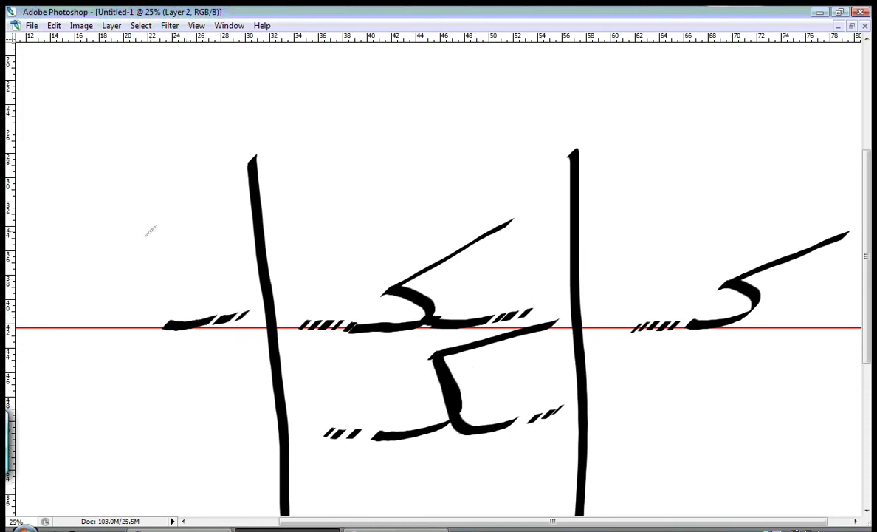
pyautogui.moveTo(150, 209)
pyautogui.mouseDown()
pyautogui.moveTo(172, 312)
pyautogui.moveTo(68, 306)
pyautogui.moveTo(82, 279)
pyautogui.moveTo(110, 313)
pyautogui.mouseUp()
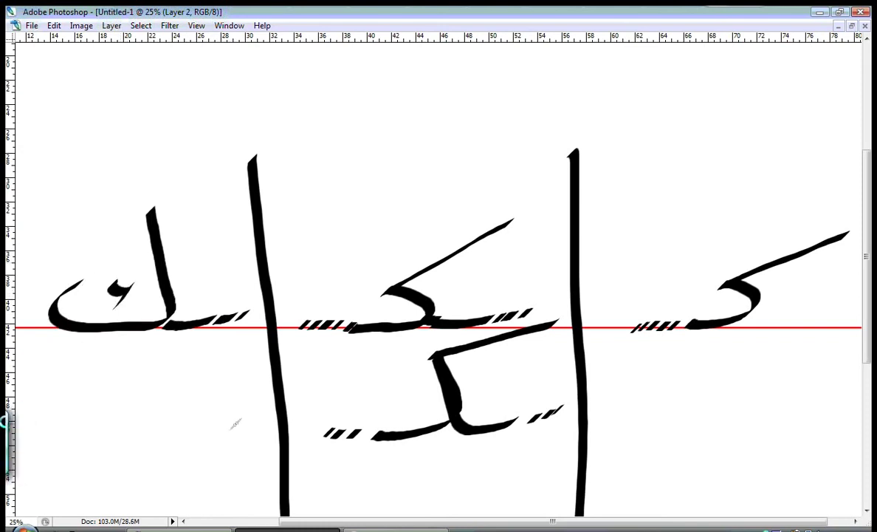
# Add hatch dashes and a looped kaf variant below, then clear all strokes
pyautogui.moveTo(261, 410); pyautogui.dragTo(242, 420)
pyautogui.moveTo(240, 415)
pyautogui.mouseDown()
pyautogui.moveTo(231, 424)
pyautogui.moveTo(151, 349)
pyautogui.mouseUp()
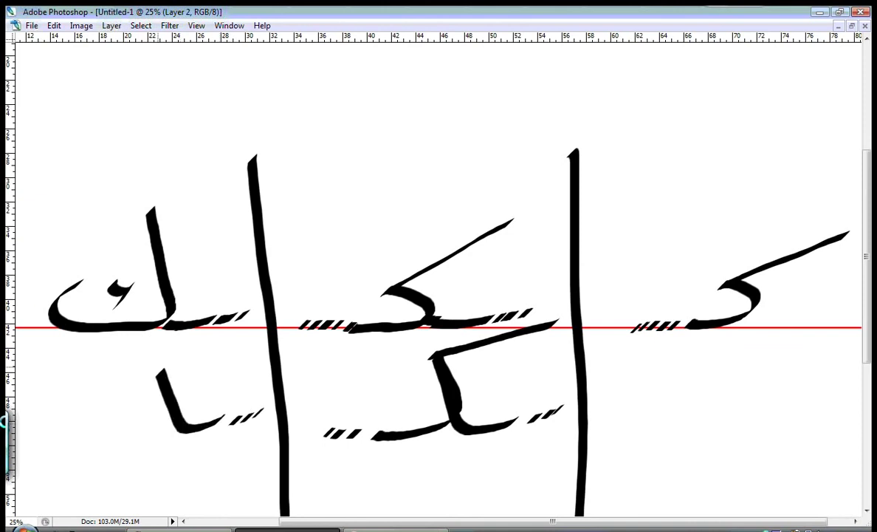
pyautogui.moveTo(166, 399); pyautogui.dragTo(137, 381)
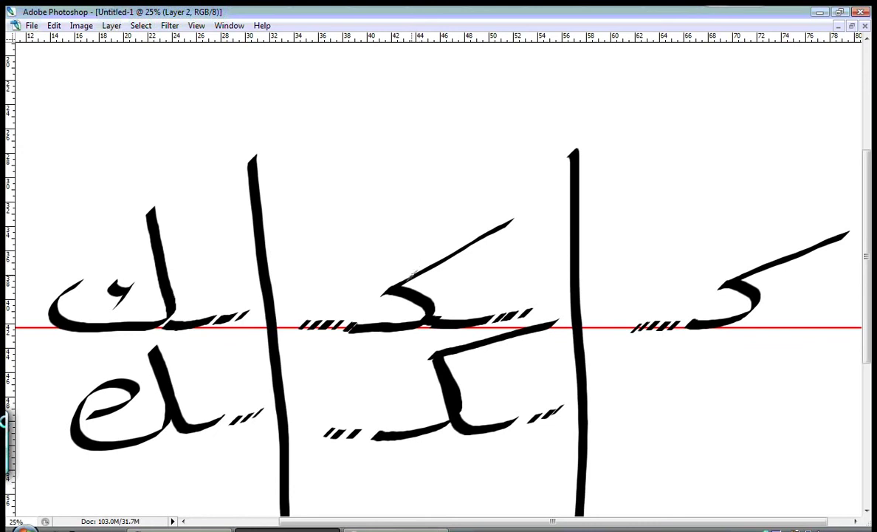
pyautogui.press('Delete')
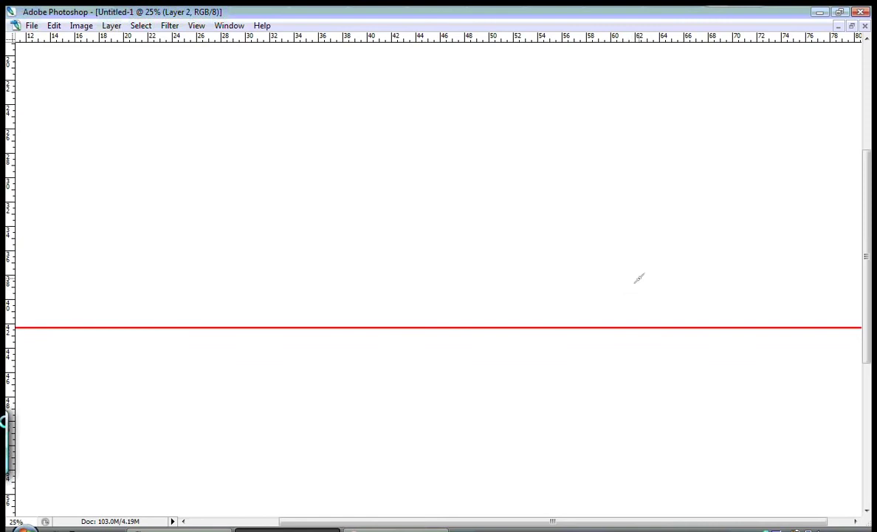
pyautogui.moveTo(613, 311)
pyautogui.mouseDown()
pyautogui.moveTo(640, 300)
pyautogui.moveTo(614, 352)
pyautogui.mouseUp()
pyautogui.moveTo(573, 296); pyautogui.dragTo(620, 353)
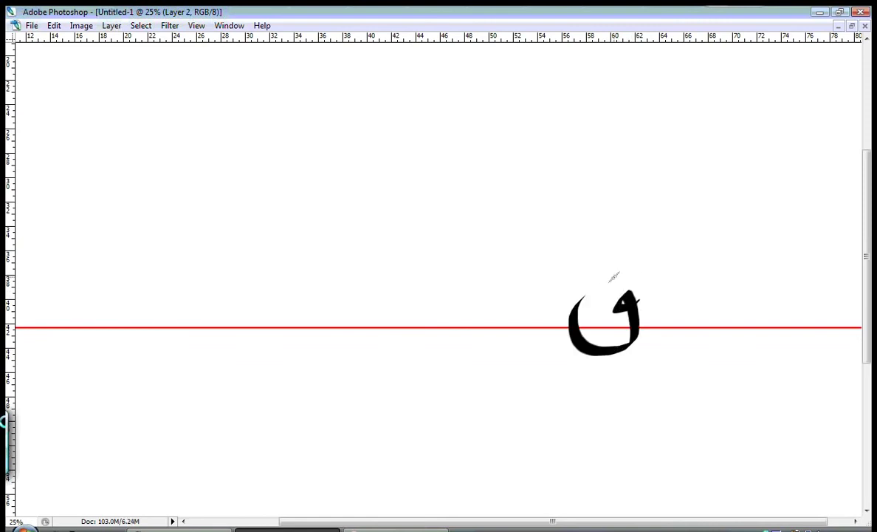
pyautogui.moveTo(613, 280); pyautogui.dragTo(634, 271)
pyautogui.moveTo(486, 246); pyautogui.dragTo(349, 314)
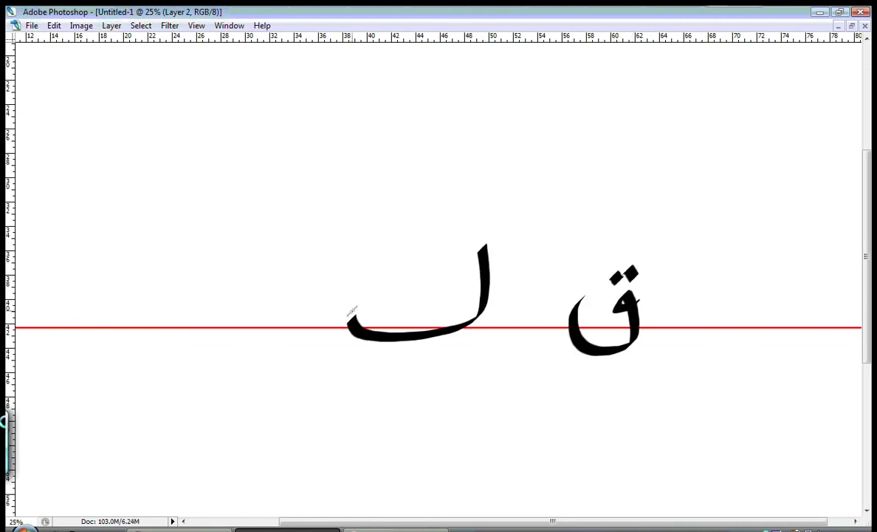
pyautogui.moveTo(390, 293); pyautogui.dragTo(348, 327)
pyautogui.moveTo(436, 280); pyautogui.dragTo(417, 313)
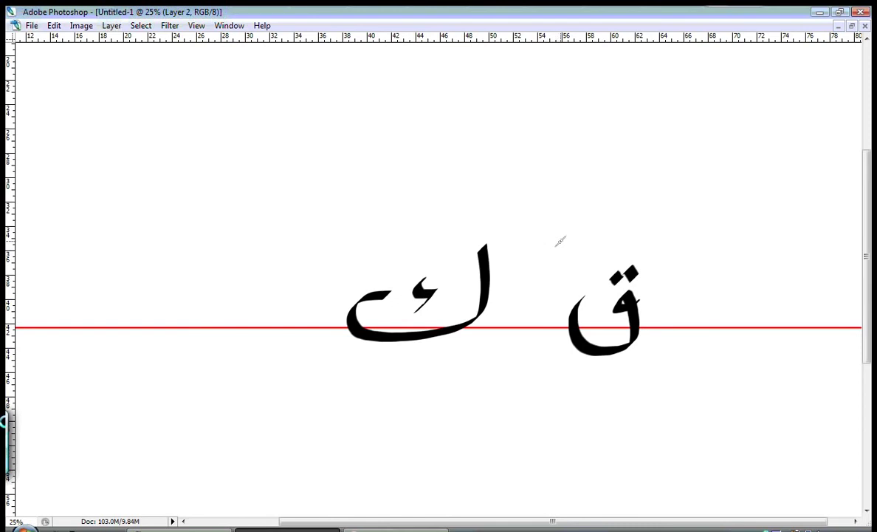
pyautogui.press('Delete')
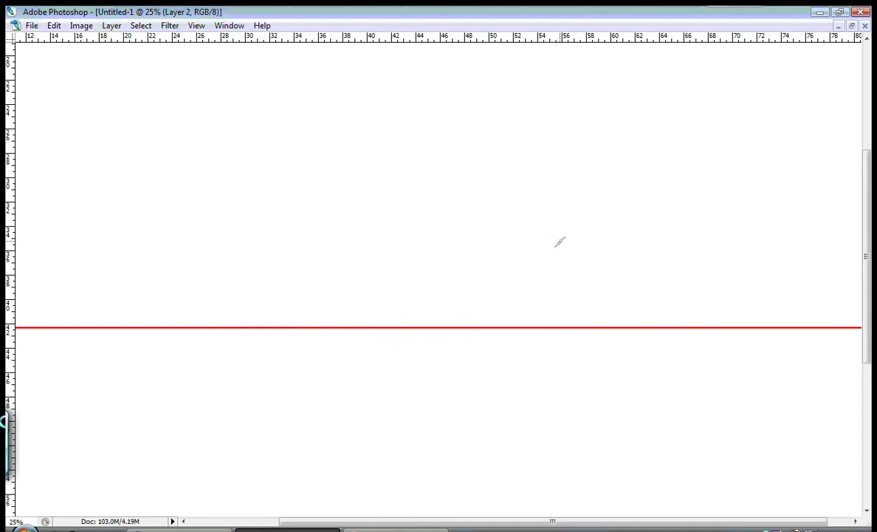
pyautogui.moveTo(570, 289)
pyautogui.mouseDown()
pyautogui.moveTo(556, 292)
pyautogui.moveTo(558, 318)
pyautogui.moveTo(502, 242)
pyautogui.moveTo(519, 391)
pyautogui.moveTo(471, 336)
pyautogui.mouseUp()
pyautogui.moveTo(550, 257); pyautogui.dragTo(578, 254)
pyautogui.moveTo(575, 193)
pyautogui.mouseDown()
pyautogui.moveTo(582, 185)
pyautogui.moveTo(537, 230)
pyautogui.mouseUp()
pyautogui.moveTo(481, 209); pyautogui.dragTo(461, 220)
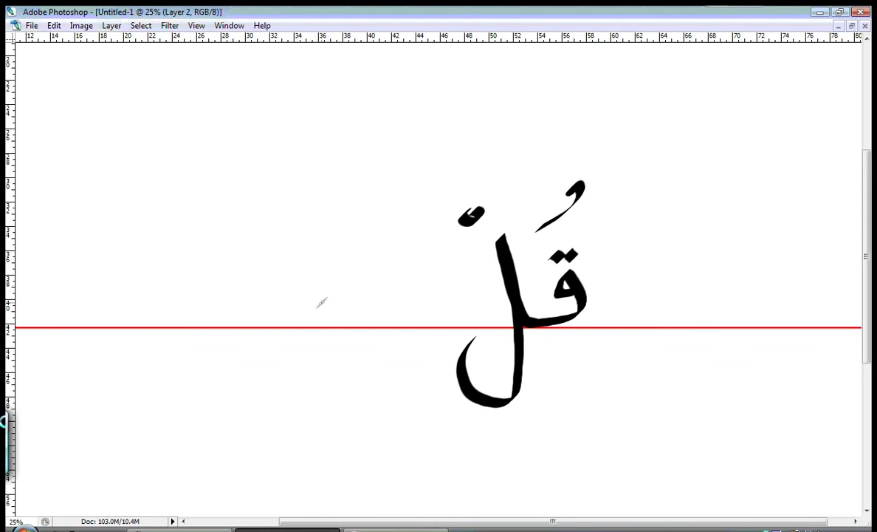
pyautogui.moveTo(396, 230)
pyautogui.mouseDown()
pyautogui.moveTo(288, 273)
pyautogui.moveTo(332, 294)
pyautogui.moveTo(283, 313)
pyautogui.moveTo(261, 231)
pyautogui.moveTo(267, 373)
pyautogui.moveTo(231, 408)
pyautogui.moveTo(235, 350)
pyautogui.mouseUp()
pyautogui.moveTo(347, 189); pyautogui.dragTo(308, 238)
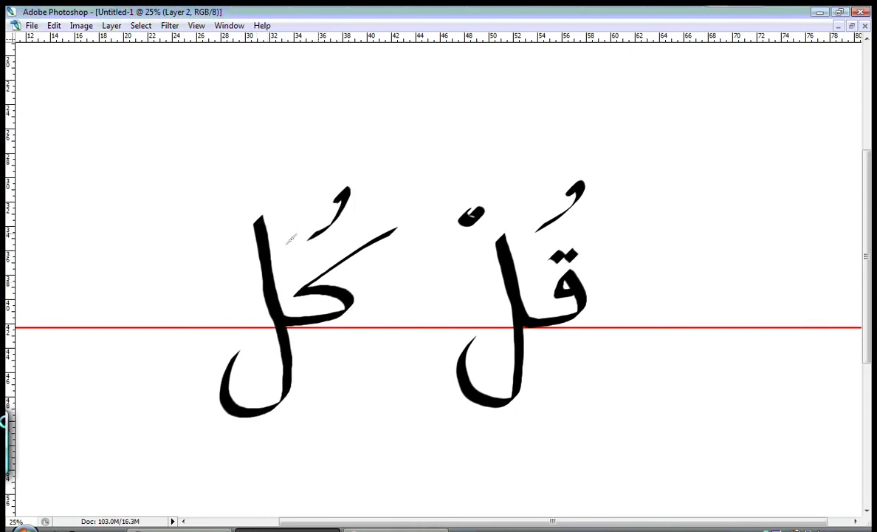
pyautogui.moveTo(248, 186); pyautogui.dragTo(238, 184)
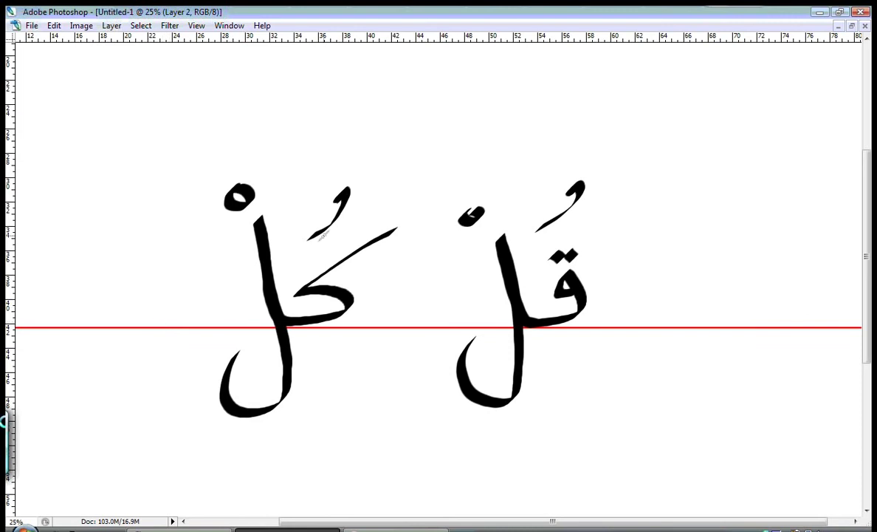
pyautogui.moveTo(427, 115)
pyautogui.mouseDown()
pyautogui.moveTo(367, 489)
pyautogui.moveTo(375, 515)
pyautogui.mouseUp()
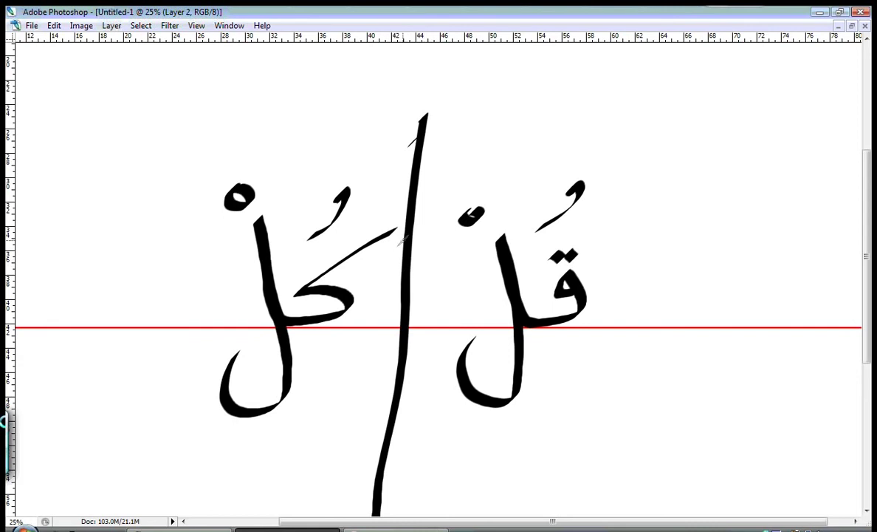
pyautogui.hotkey('ctrl', 'alt', 'z')
pyautogui.hotkey('ctrl', 'alt', 'z')
pyautogui.hotkey('ctrl', 'alt', 'z')
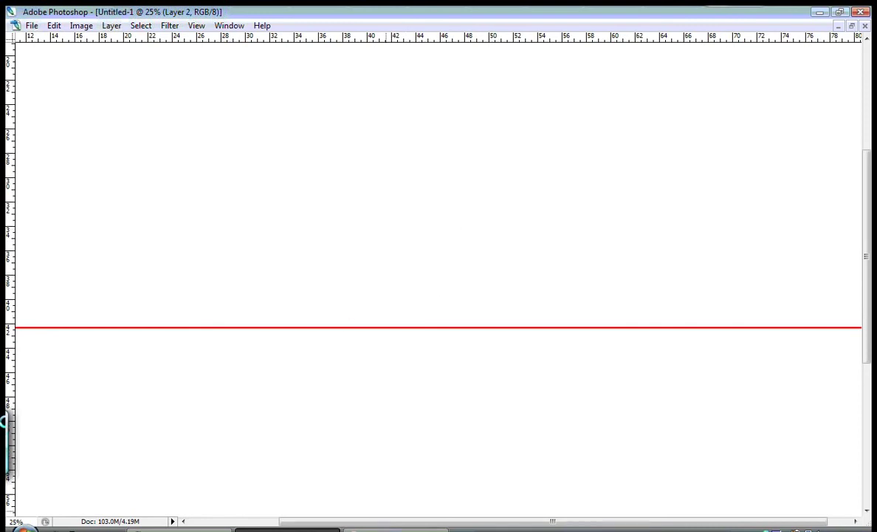
# Brush-paint isolated Fa with its dot, Qaf with two dots, and Kaf's tall stroke, right to left
pyautogui.hotkey('alt', 'Tab')
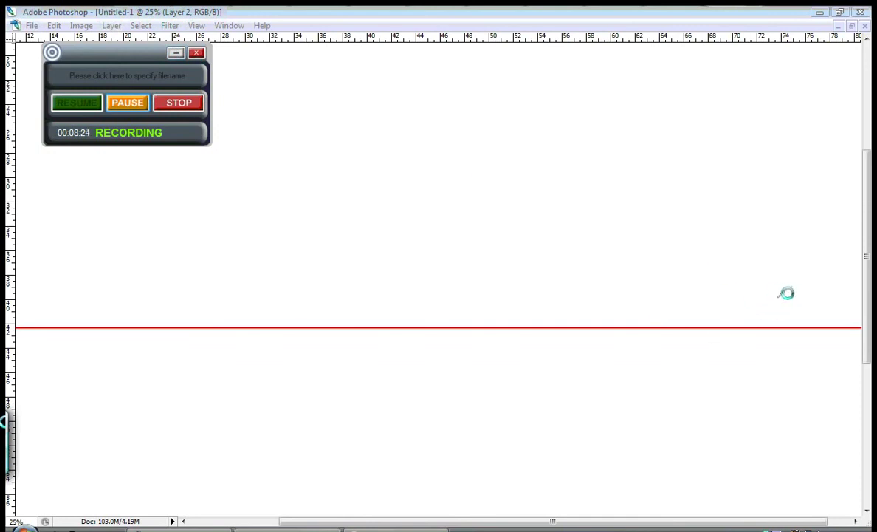
pyautogui.moveTo(783, 277)
pyautogui.mouseDown()
pyautogui.moveTo(672, 319)
pyautogui.moveTo(678, 282)
pyautogui.mouseUp()
pyautogui.moveTo(754, 247); pyautogui.dragTo(765, 255)
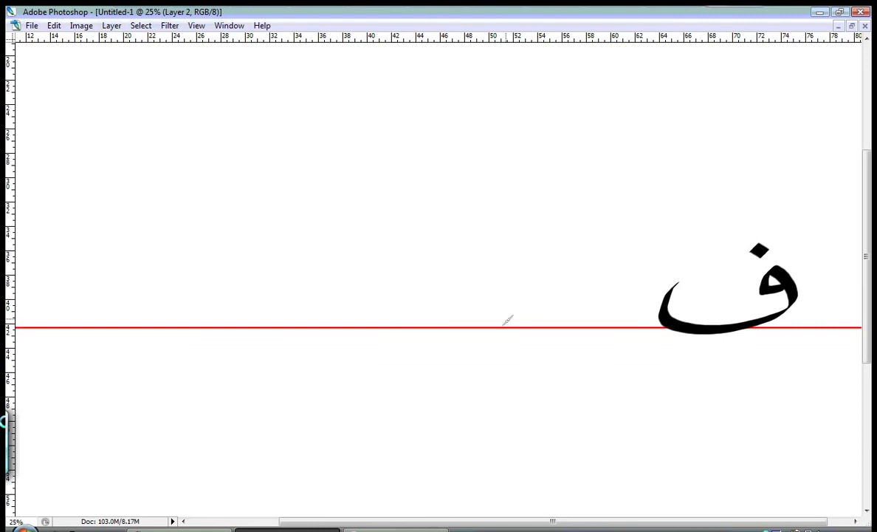
pyautogui.moveTo(517, 282)
pyautogui.mouseDown()
pyautogui.moveTo(528, 316)
pyautogui.moveTo(402, 319)
pyautogui.moveTo(446, 289)
pyautogui.mouseUp()
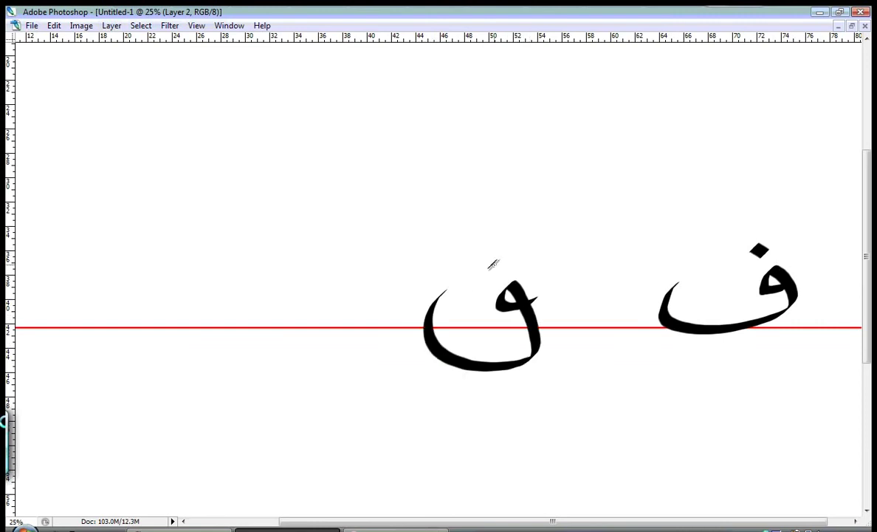
pyautogui.moveTo(489, 262); pyautogui.dragTo(497, 270)
pyautogui.moveTo(506, 259); pyautogui.dragTo(513, 267)
pyautogui.moveTo(294, 177)
pyautogui.mouseDown()
pyautogui.moveTo(299, 231)
pyautogui.moveTo(238, 320)
pyautogui.moveTo(179, 256)
pyautogui.moveTo(208, 279)
pyautogui.mouseUp()
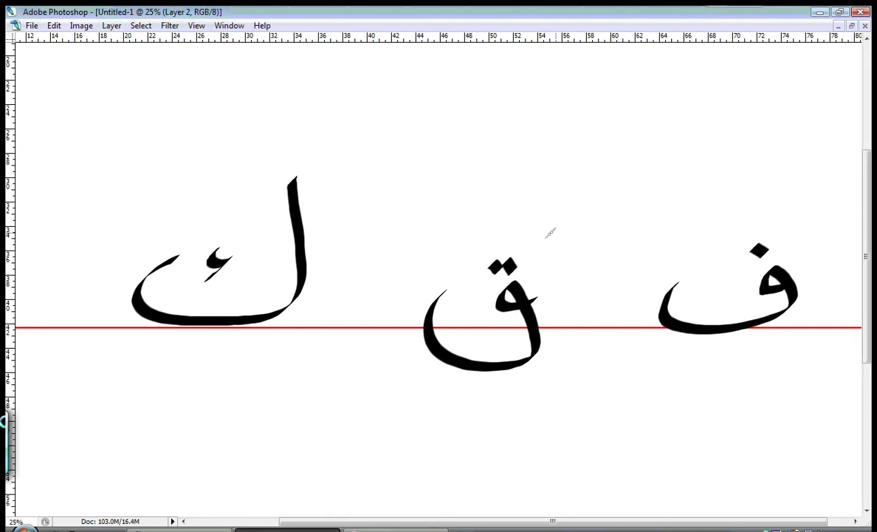